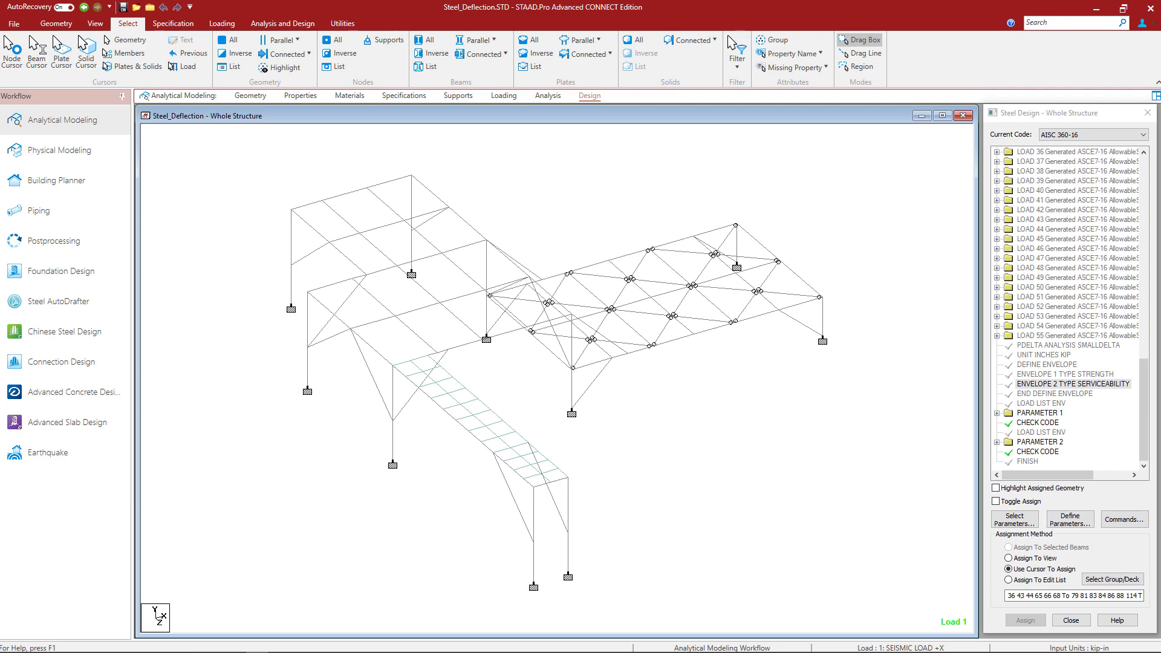
Expand the PARAMETER 1 and PARAMETER 2 folders in the Steel Design tree and select PARAMETER 2.
{"action": "left_click", "coordinate": [996, 413]}
{"action": "left_click", "coordinate": [998, 448]}
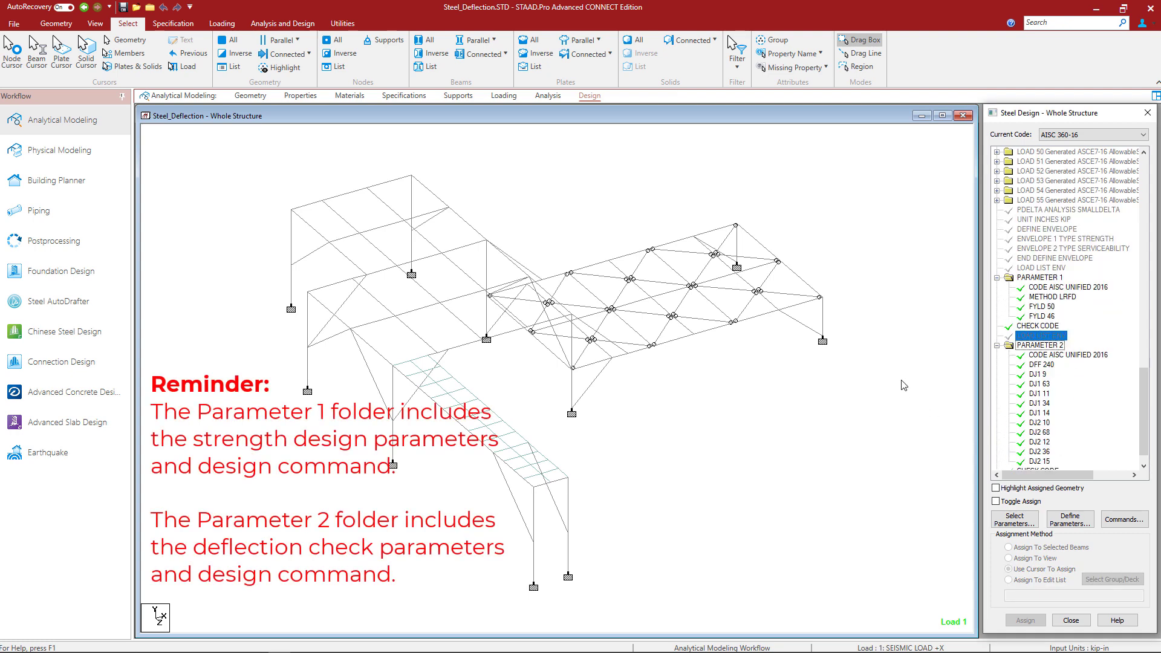
{"action": "key", "text": "Down"}
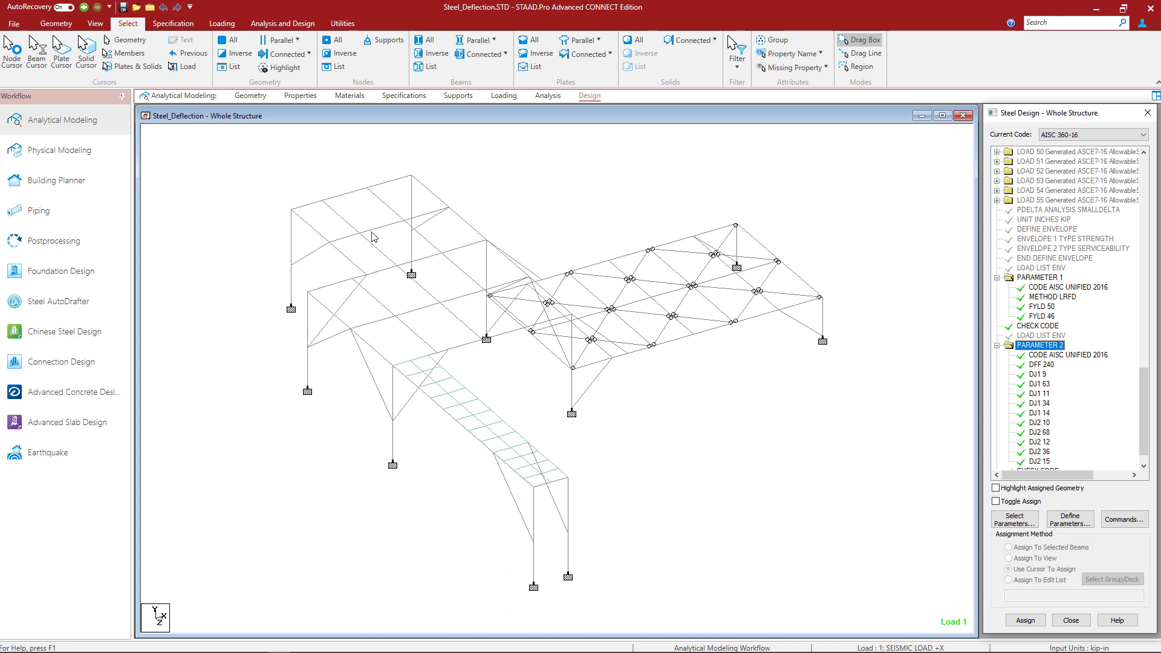
Run the analysis and AISC 360-16 steel design from the Analysis and Design ribbon.
{"action": "left_click", "coordinate": [335, 125]}
{"action": "left_click", "coordinate": [294, 26]}
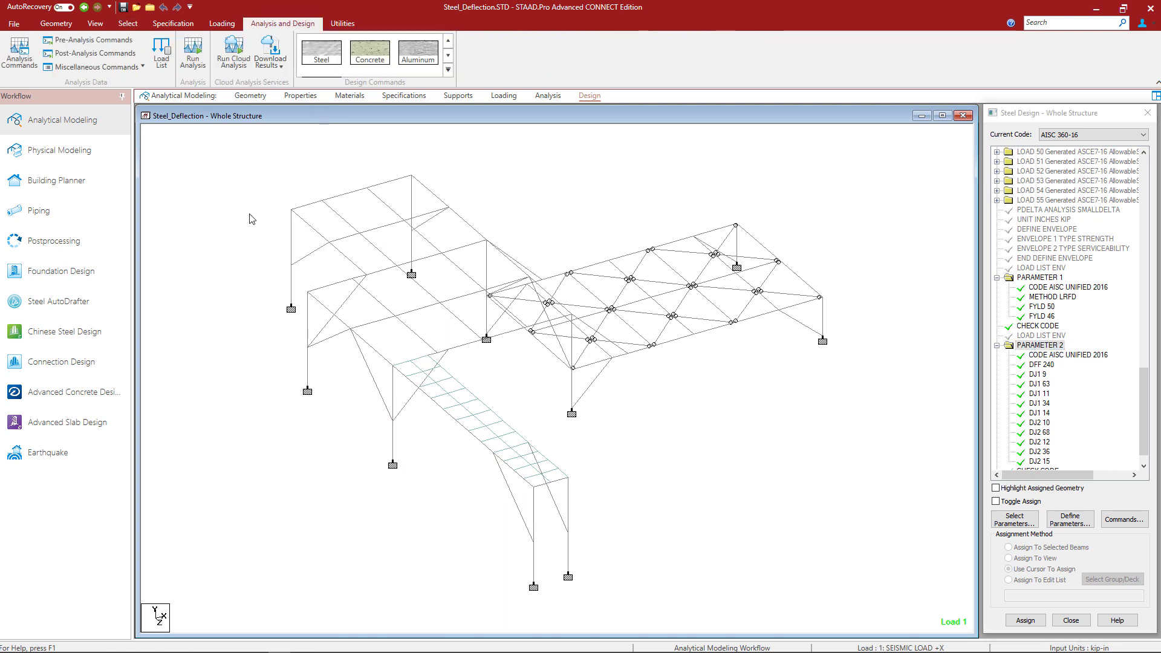
{"action": "left_click", "coordinate": [184, 68]}
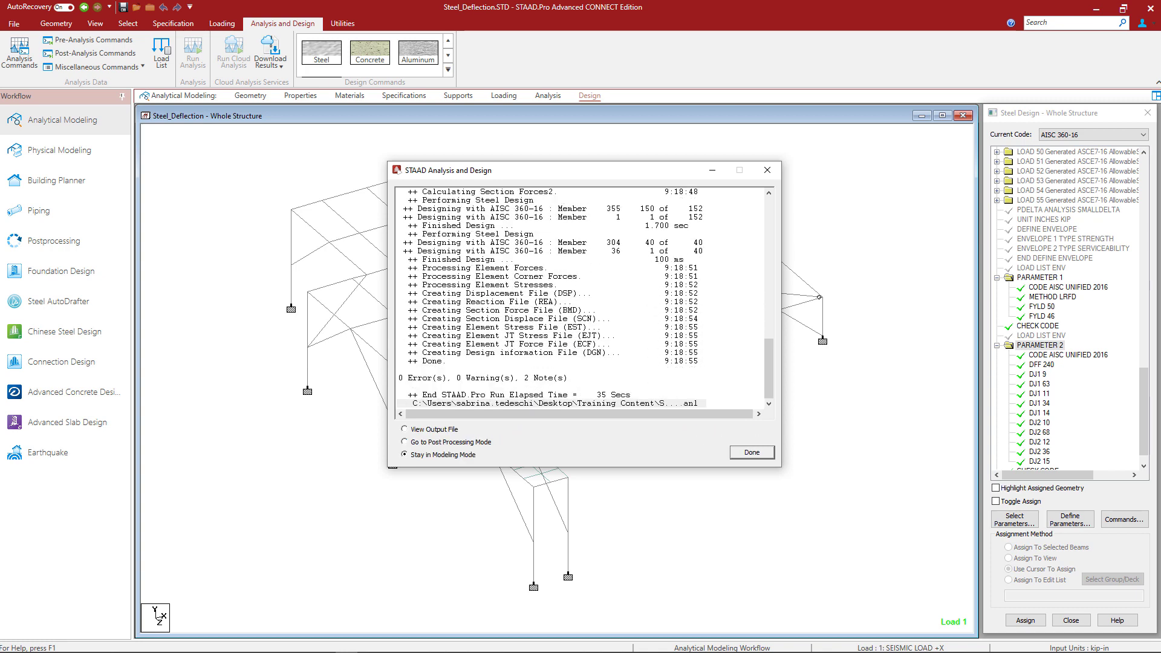
Choose View Output File and close the run log to open Steel_Deflection.anl.
{"action": "left_click", "coordinate": [427, 378]}
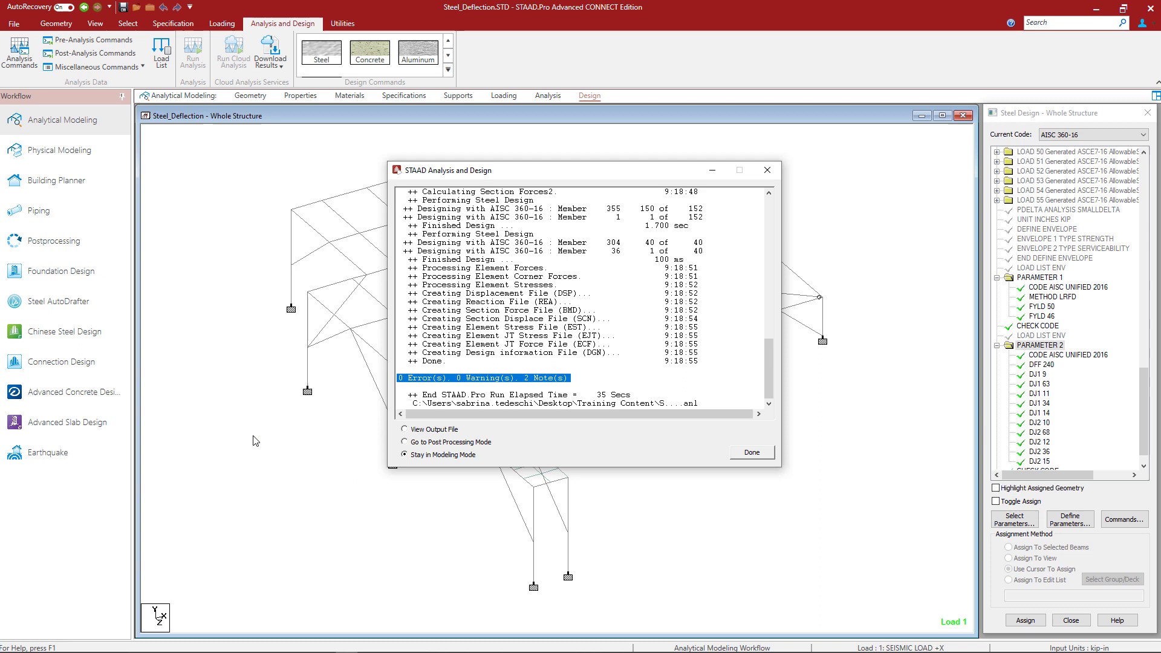
{"action": "left_click", "coordinate": [404, 429]}
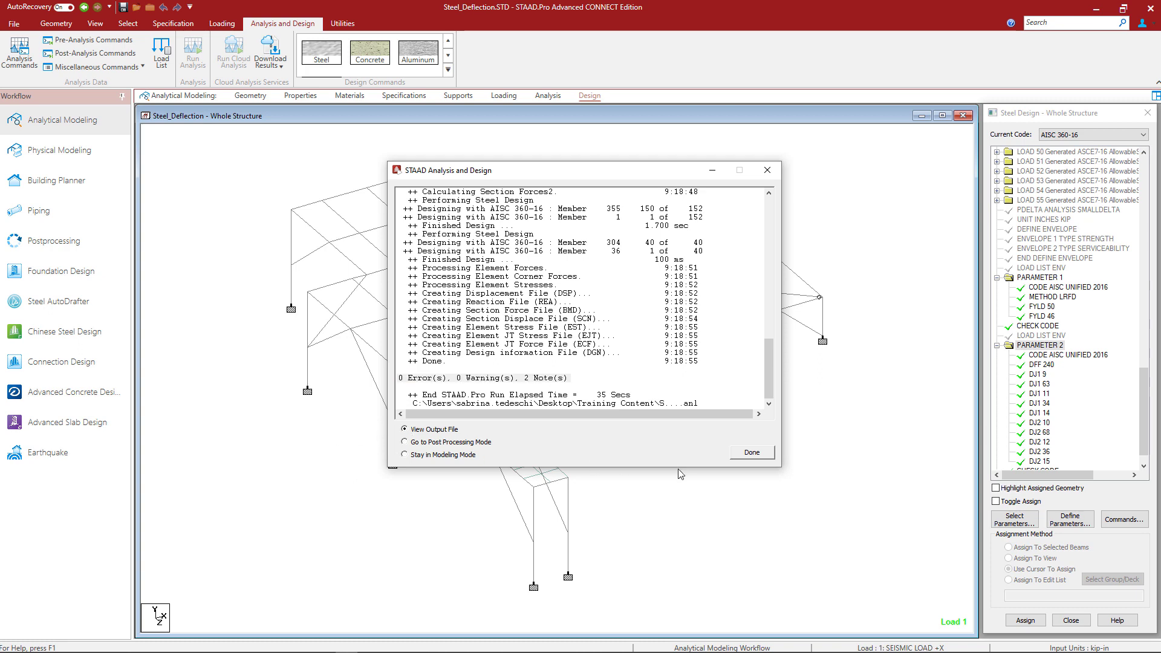
{"action": "left_click", "coordinate": [740, 454]}
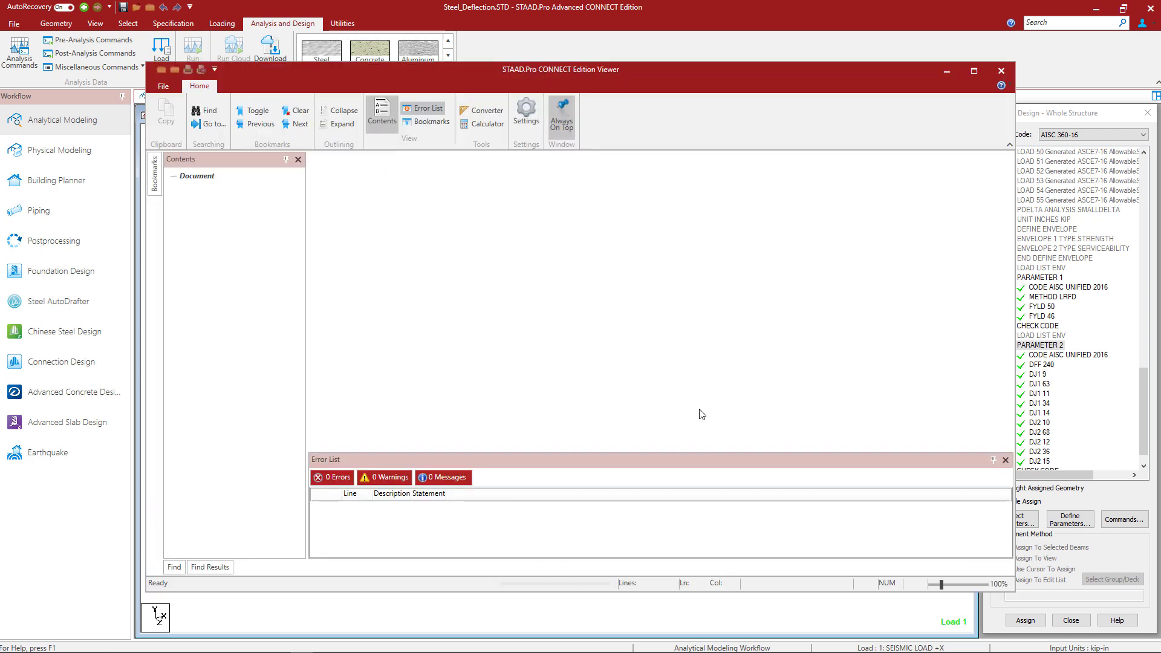
Maximize the Viewer window and close its Error List panel.
{"action": "left_click", "coordinate": [973, 72]}
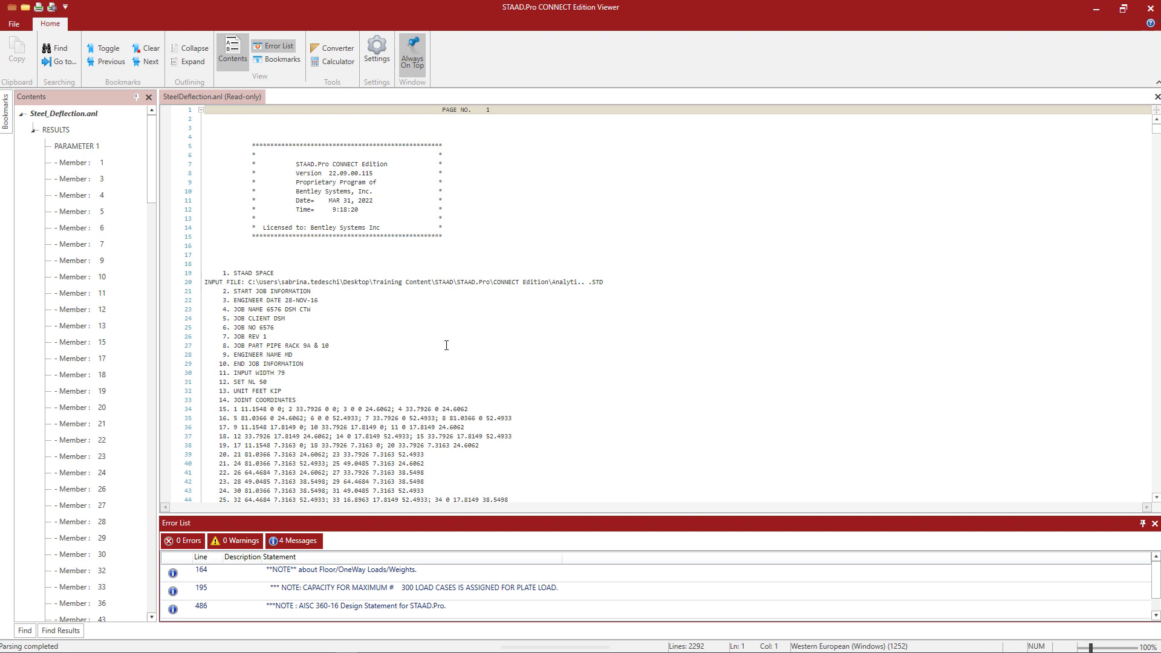
{"action": "left_click", "coordinate": [1154, 524]}
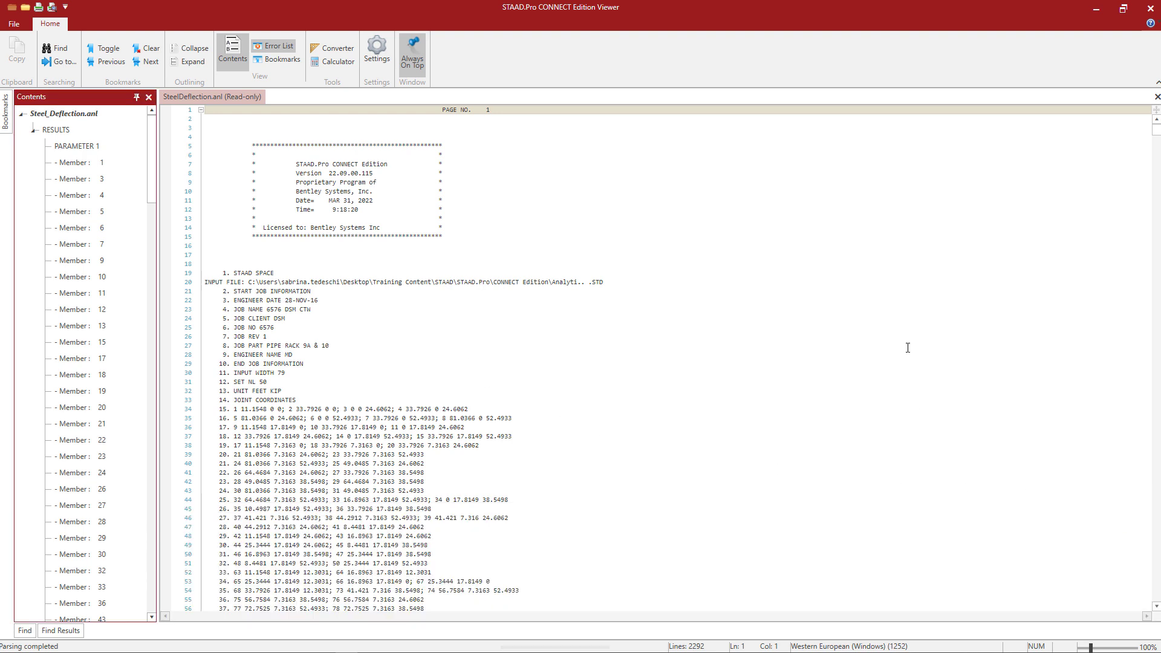
Jump to the PARAMETER 1 design results and review member 1: PASS with ratio 0.918.
{"action": "left_click", "coordinate": [87, 149]}
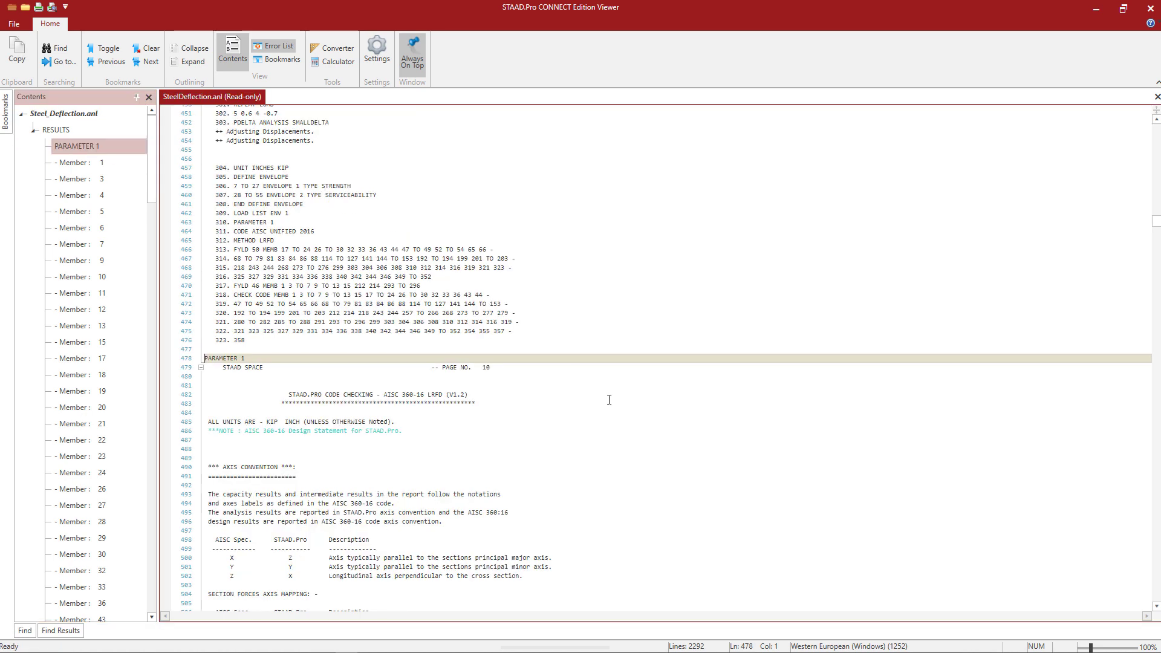
{"action": "scroll", "coordinate": [607, 402], "scroll_direction": "down", "scroll_amount": 18}
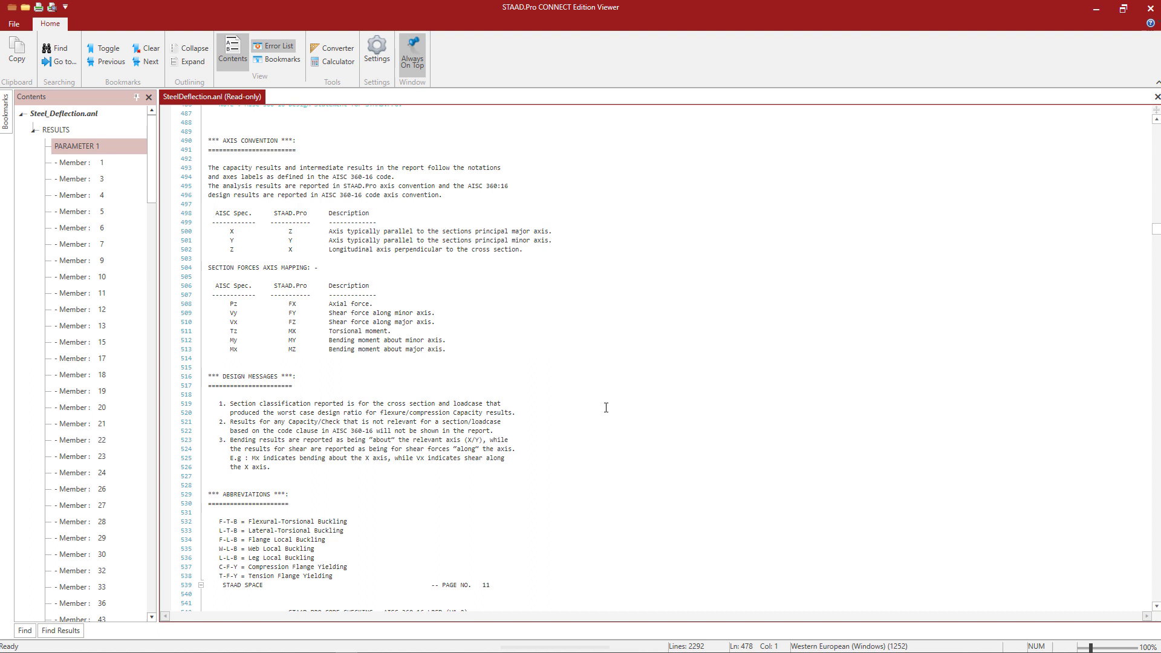
{"action": "scroll", "coordinate": [595, 399], "scroll_direction": "down", "scroll_amount": 8}
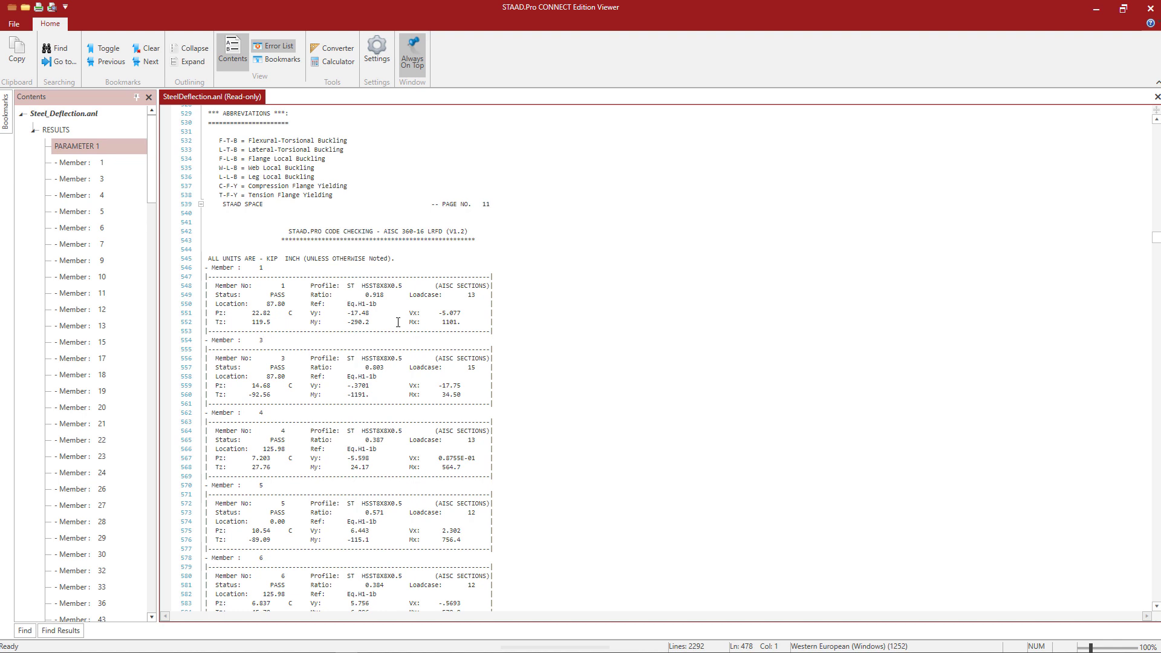
{"action": "left_click", "coordinate": [285, 286]}
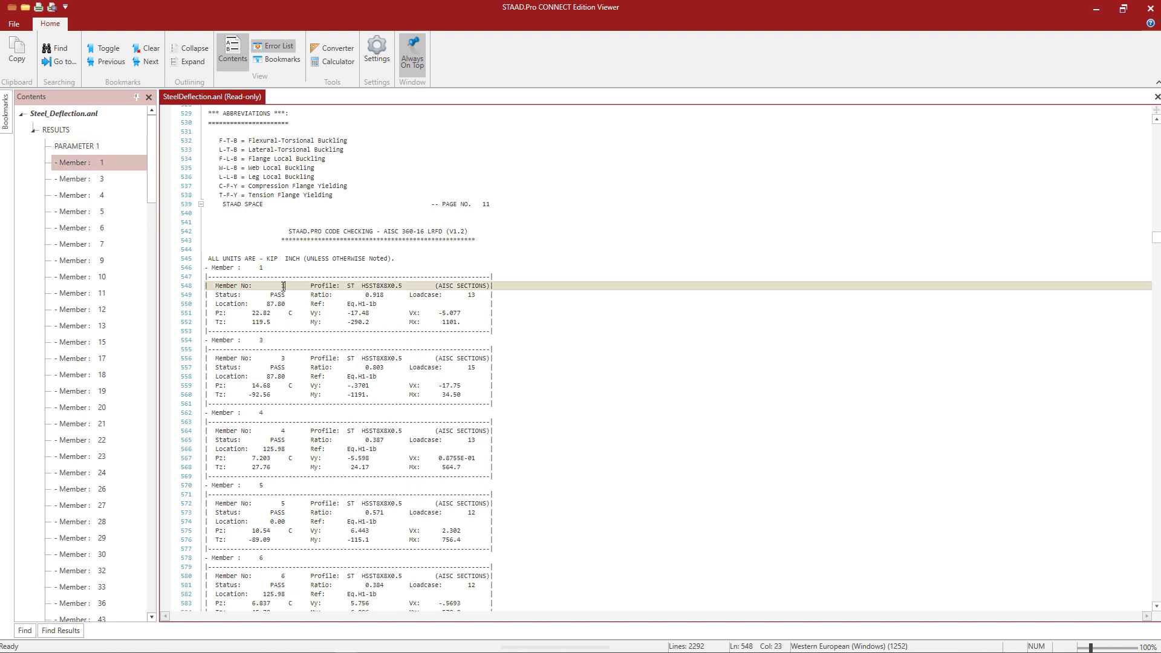
{"action": "left_click_drag", "start_coordinate": [288, 296], "coordinate": [270, 295]}
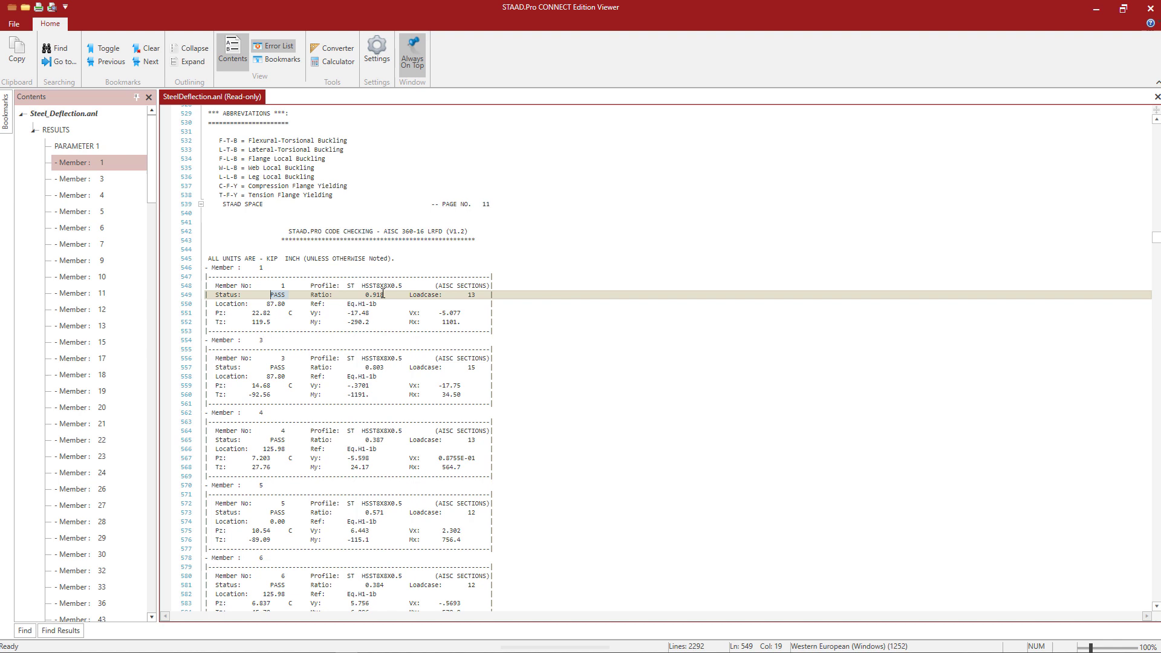
{"action": "left_click_drag", "start_coordinate": [385, 295], "coordinate": [367, 296]}
{"action": "left_click", "coordinate": [517, 326]}
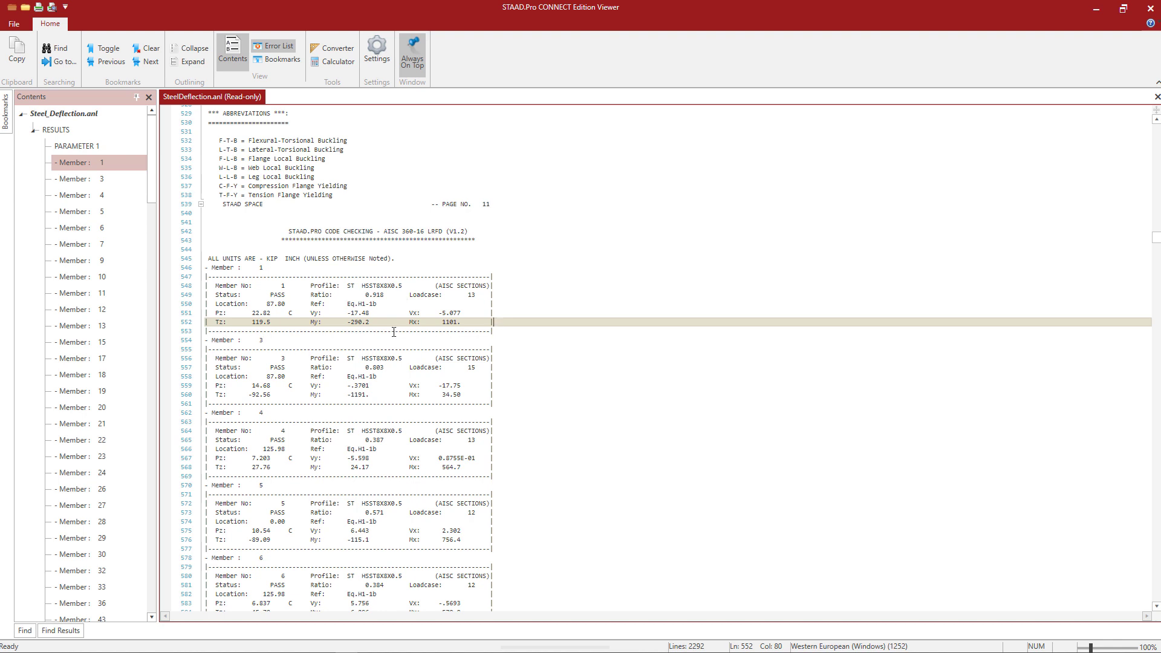
Scroll down to member 36's code check, which fails with ratio 1.519.
{"action": "scroll", "coordinate": [482, 411], "scroll_direction": "down", "scroll_amount": 4}
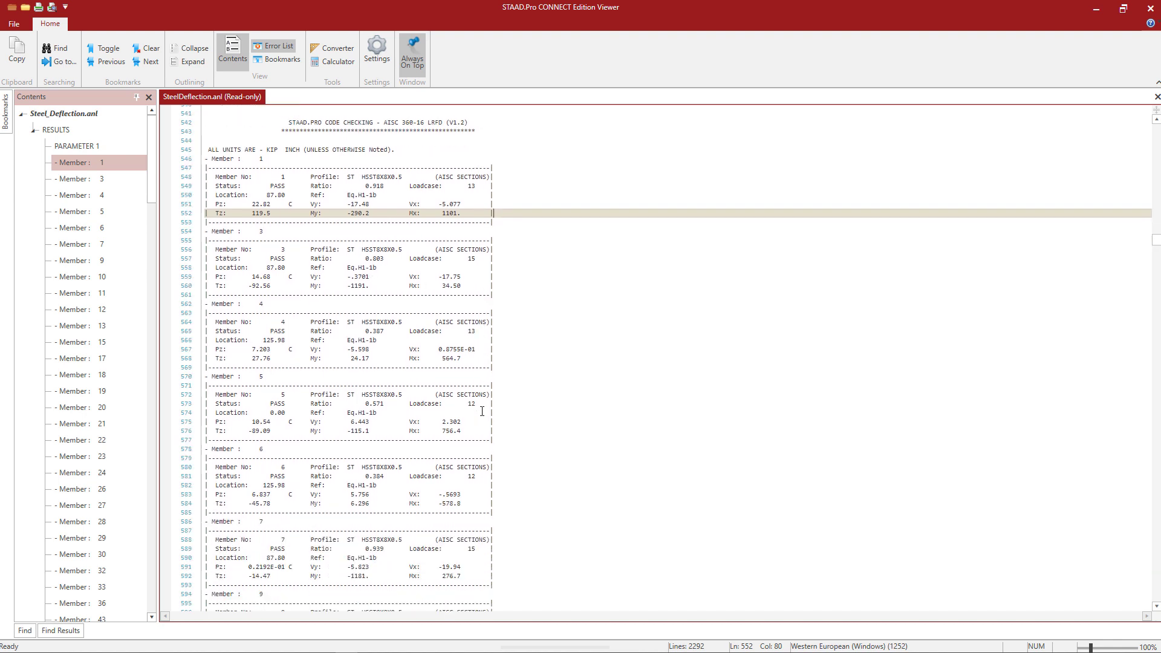
{"action": "scroll", "coordinate": [305, 309], "scroll_direction": "down", "scroll_amount": 18}
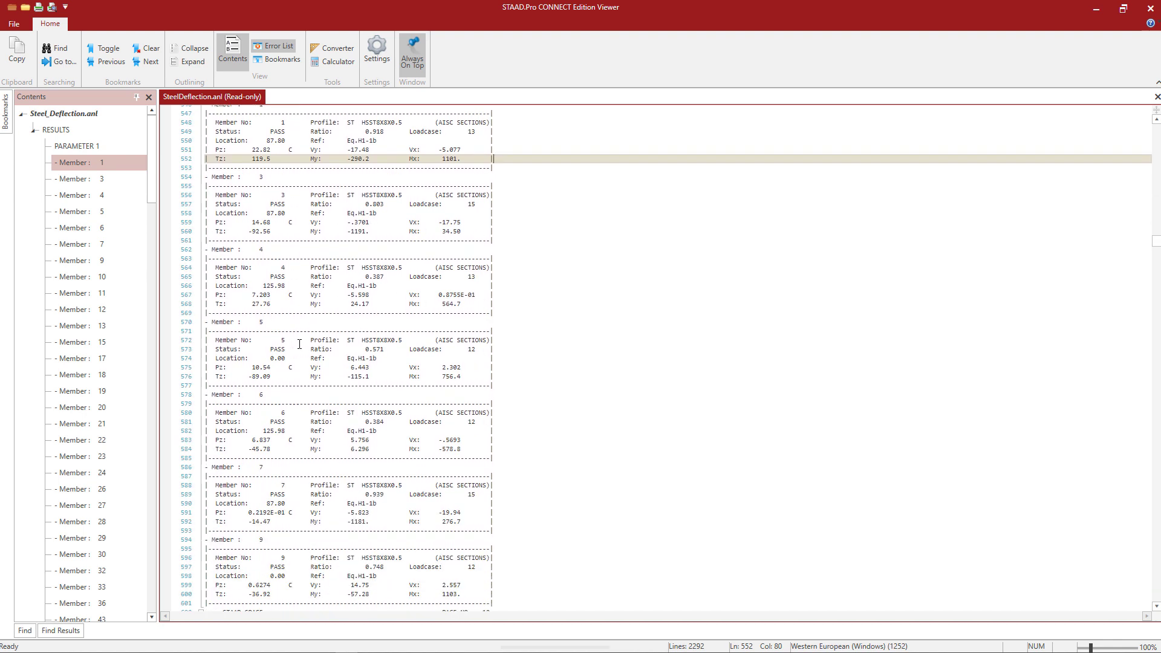
{"action": "scroll", "coordinate": [305, 343], "scroll_direction": "down", "scroll_amount": 20}
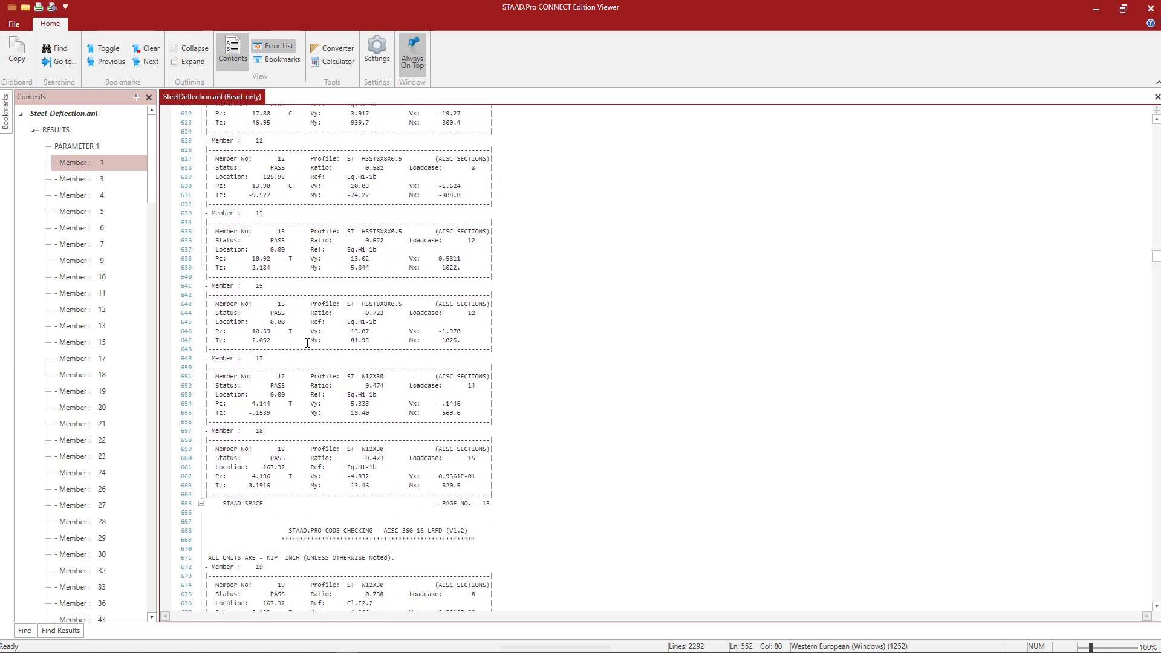
{"action": "scroll", "coordinate": [303, 337], "scroll_direction": "down", "scroll_amount": 20}
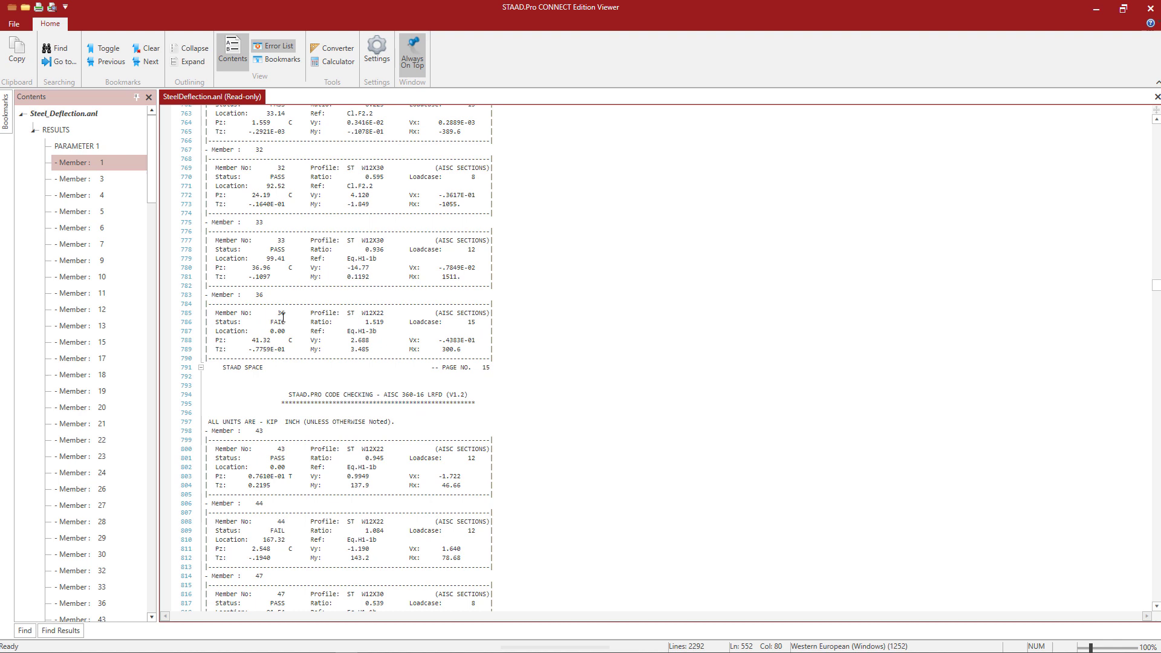
{"action": "left_click", "coordinate": [284, 321]}
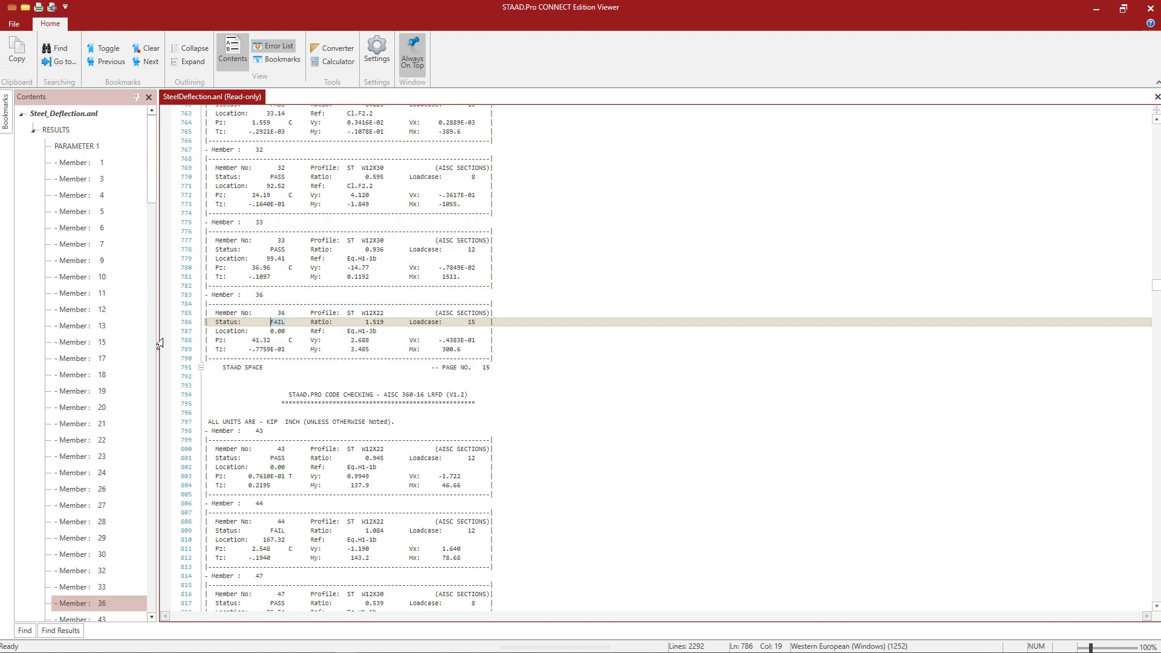
Jump through the Contents outline to member 304's results near the report end.
{"action": "left_click_drag", "start_coordinate": [154, 151], "coordinate": [154, 580]}
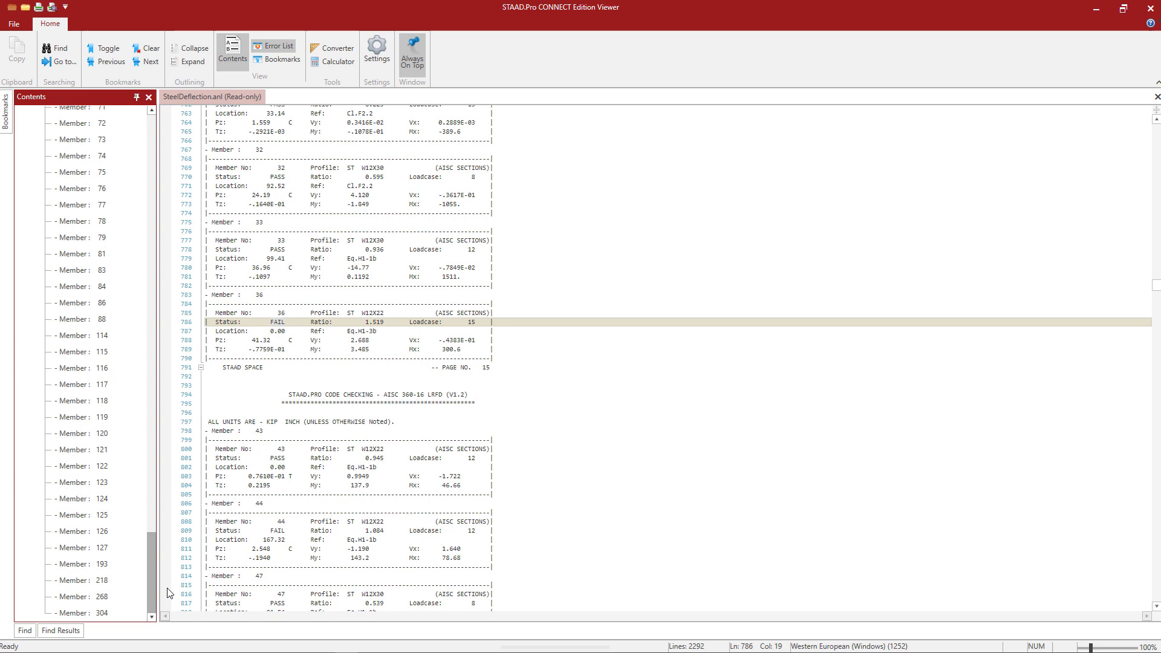
{"action": "left_click", "coordinate": [88, 612]}
{"action": "scroll", "coordinate": [552, 419], "scroll_direction": "up", "scroll_amount": 15}
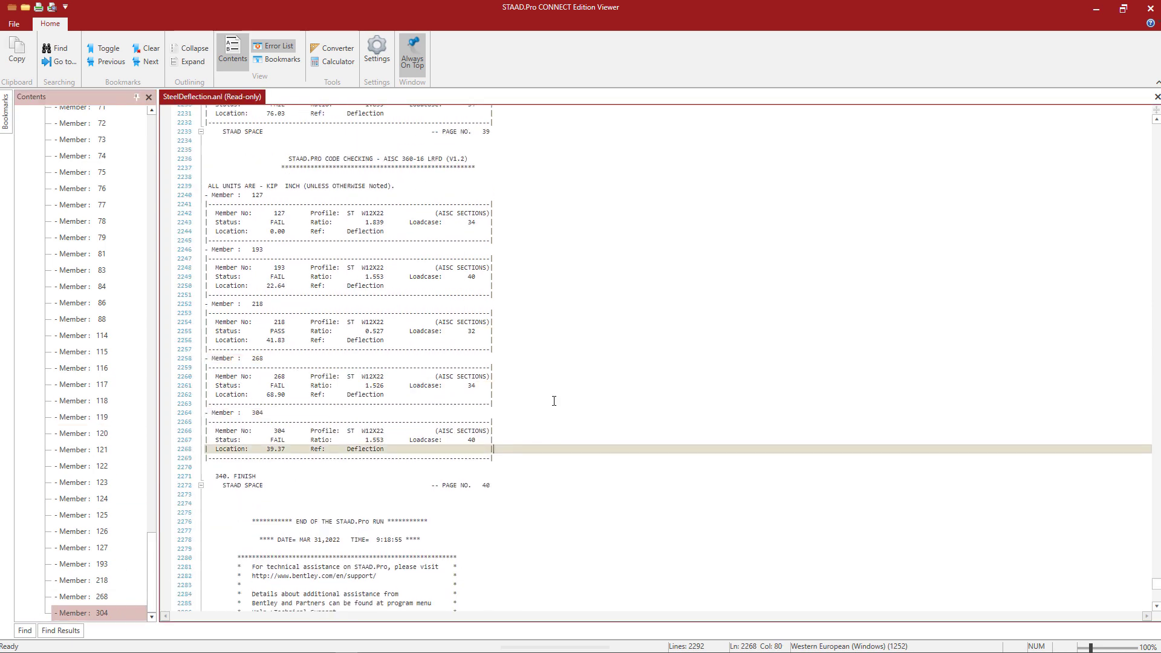
{"action": "scroll", "coordinate": [82, 338], "scroll_direction": "down", "scroll_amount": 8}
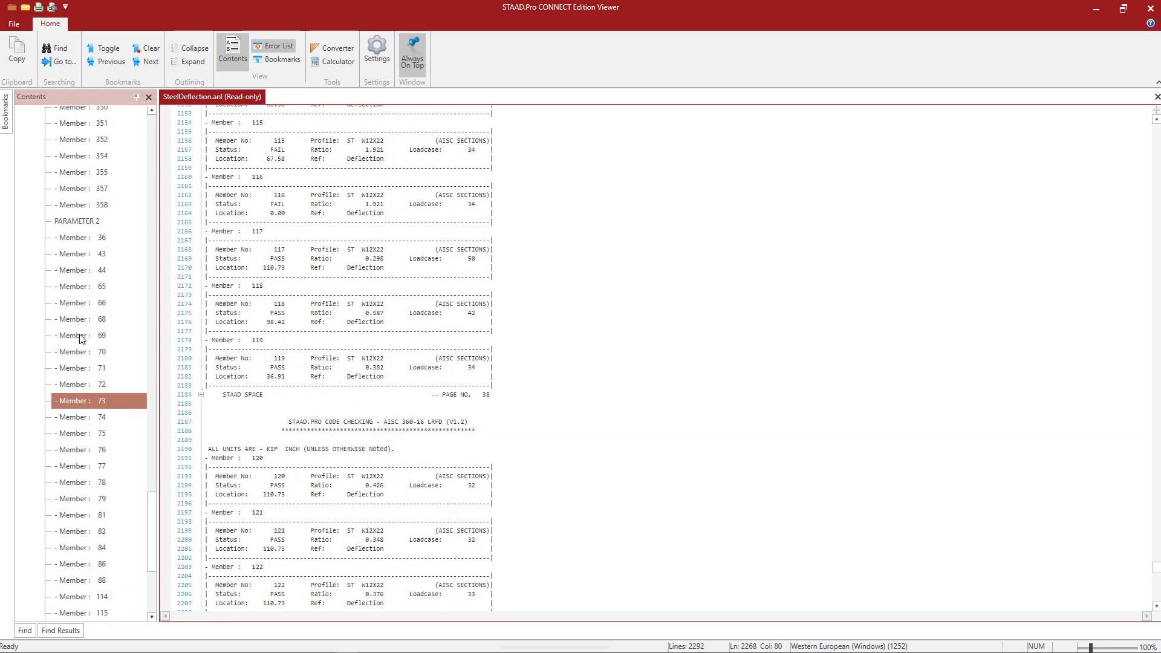
Go to the PARAMETER 2 deflection checks and review member 36: PASS at ratio 0.505.
{"action": "left_click", "coordinate": [64, 226]}
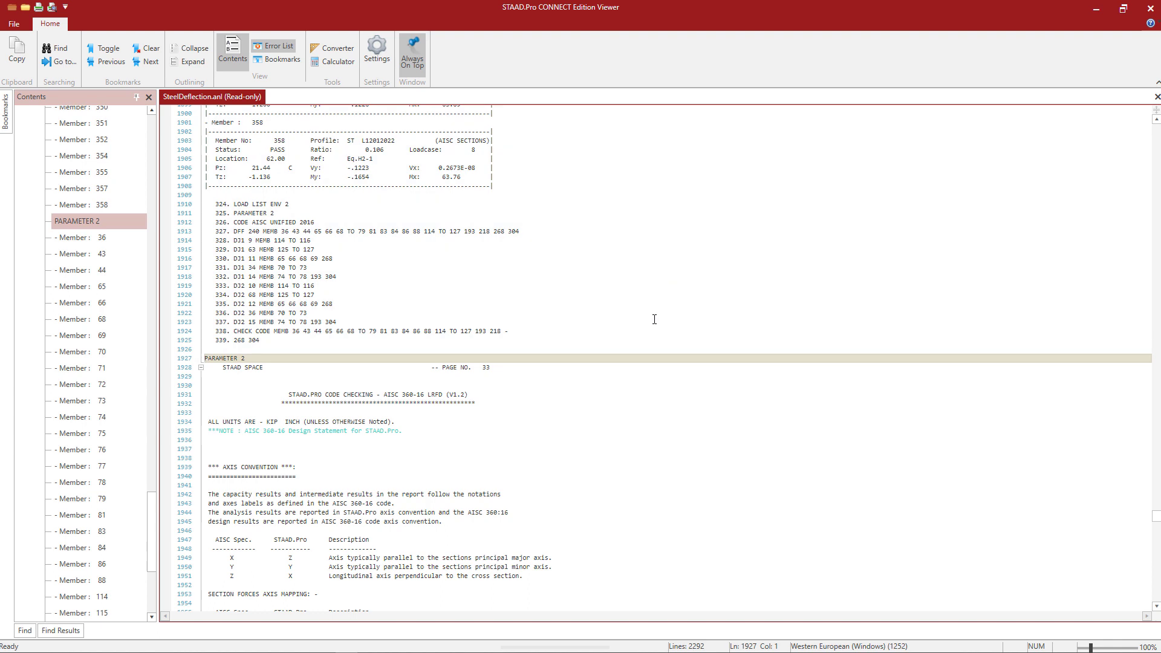
{"action": "scroll", "coordinate": [639, 341], "scroll_direction": "down", "scroll_amount": 5}
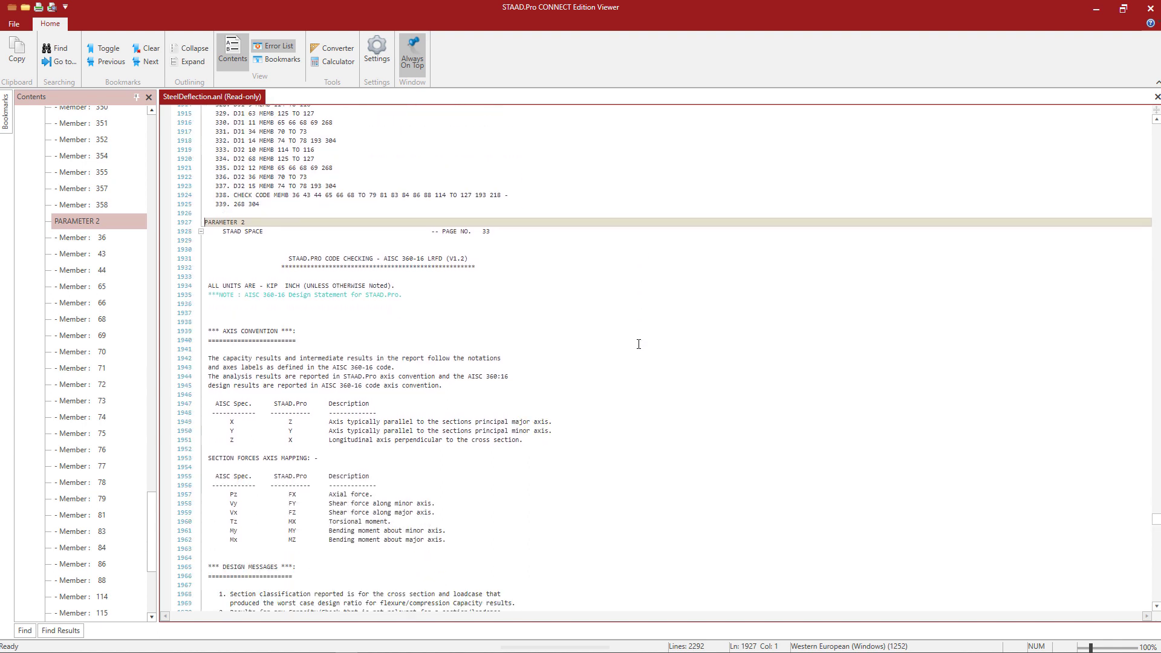
{"action": "scroll", "coordinate": [638, 344], "scroll_direction": "down", "scroll_amount": 6}
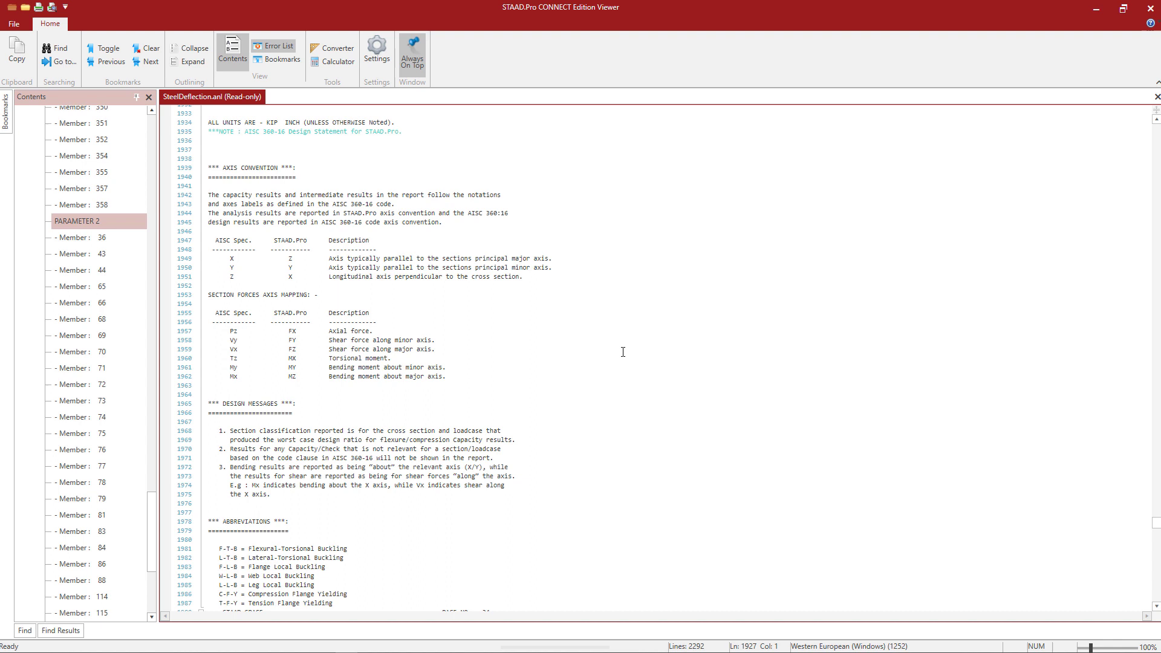
{"action": "scroll", "coordinate": [622, 352], "scroll_direction": "down", "scroll_amount": 11}
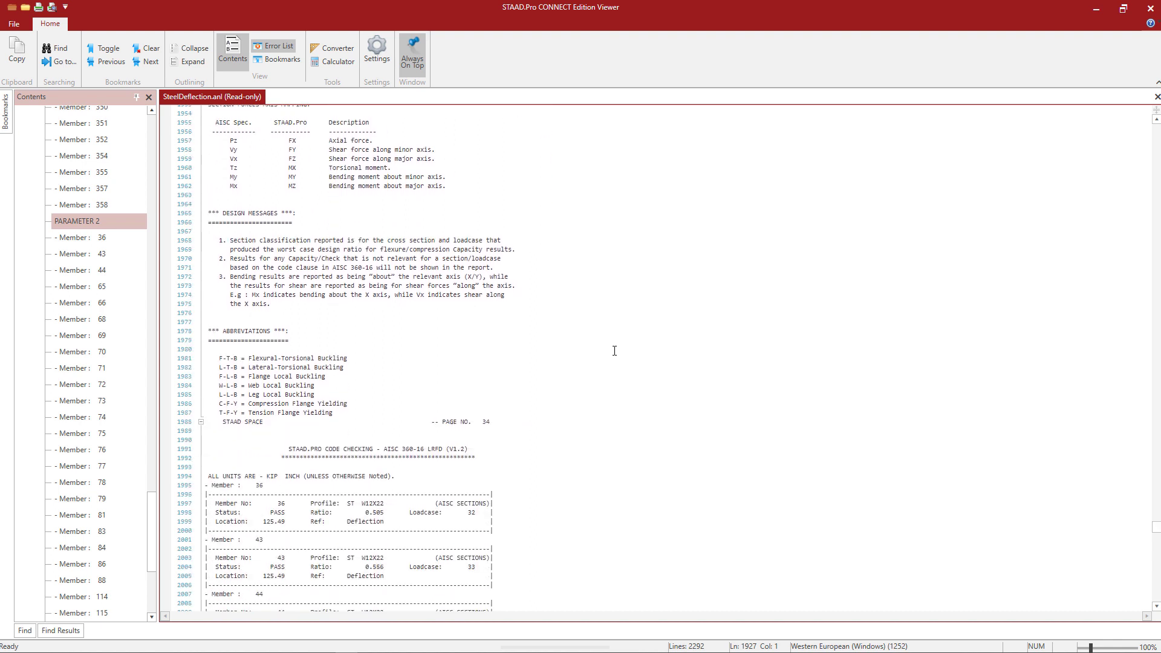
{"action": "scroll", "coordinate": [585, 349], "scroll_direction": "down", "scroll_amount": 2}
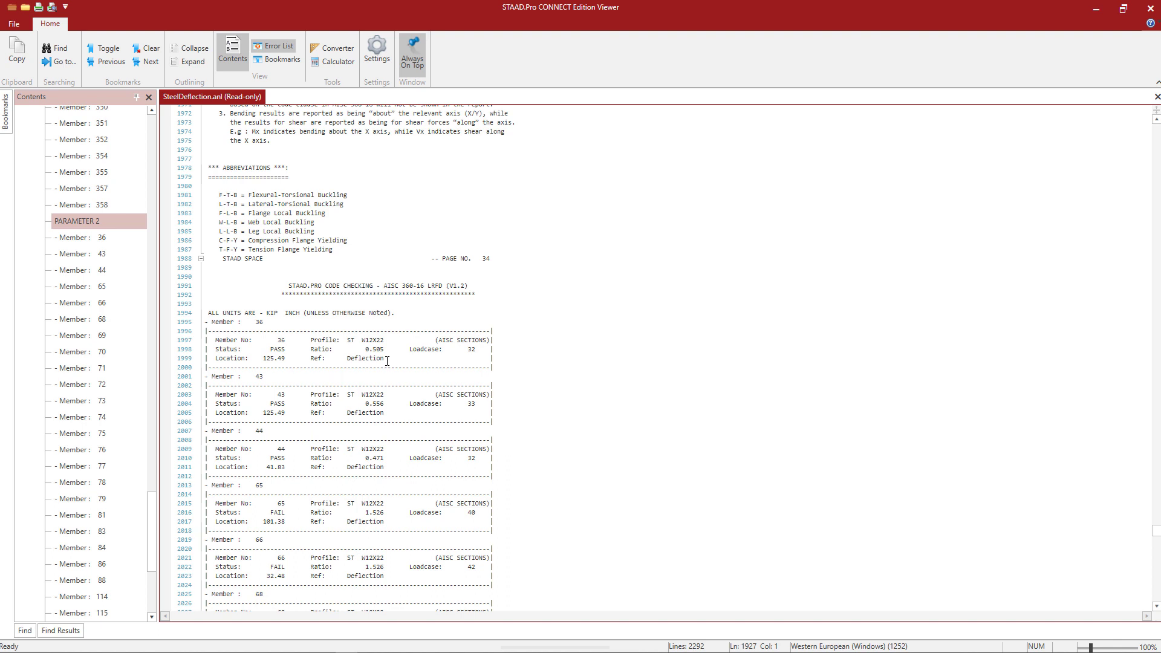
{"action": "left_click_drag", "start_coordinate": [387, 361], "coordinate": [348, 360]}
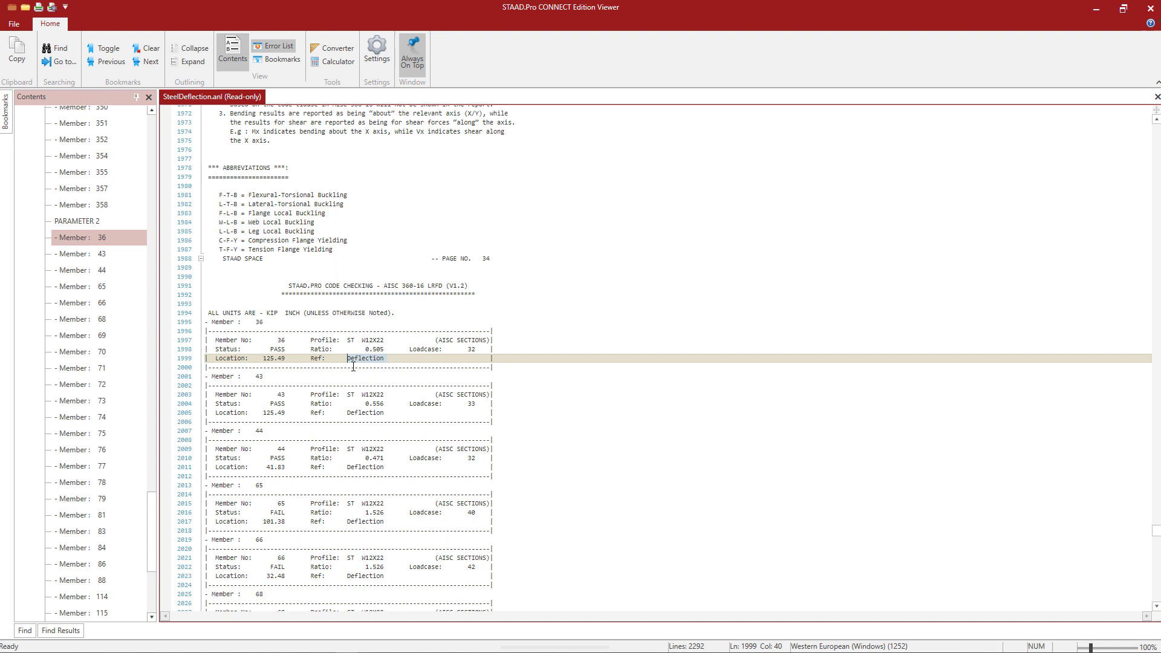
{"action": "left_click", "coordinate": [271, 349]}
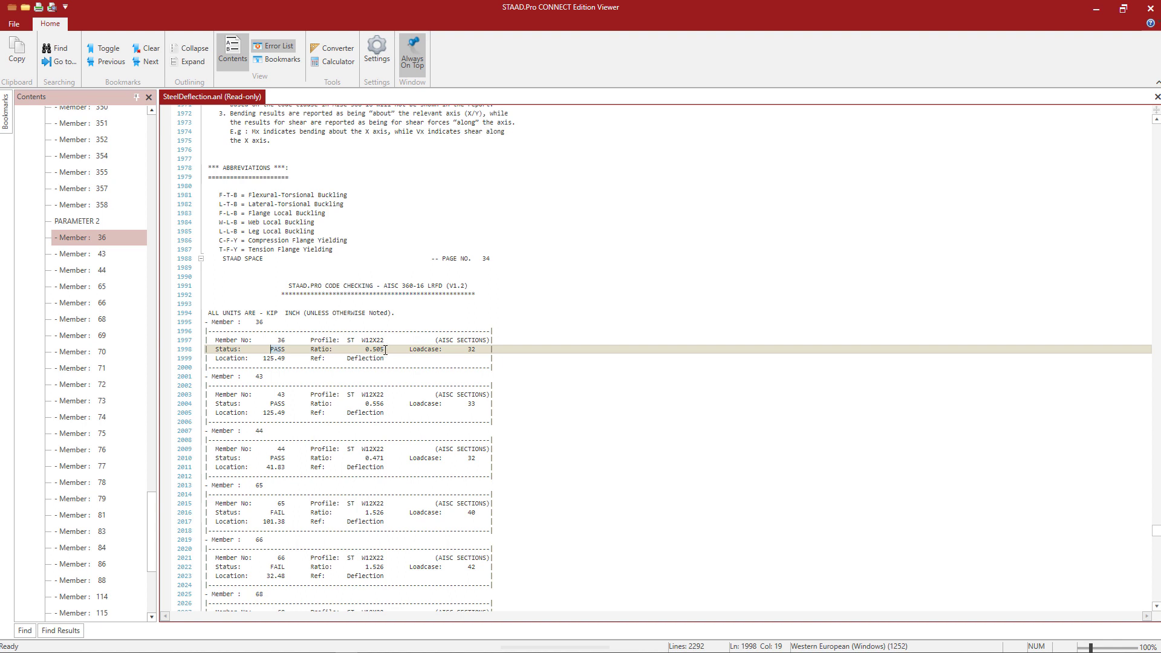
{"action": "left_click", "coordinate": [363, 348]}
{"action": "left_click", "coordinate": [395, 349]}
Scroll down to member 69's deflection check, which fails at 1.526.
{"action": "scroll", "coordinate": [653, 374], "scroll_direction": "down", "scroll_amount": 6}
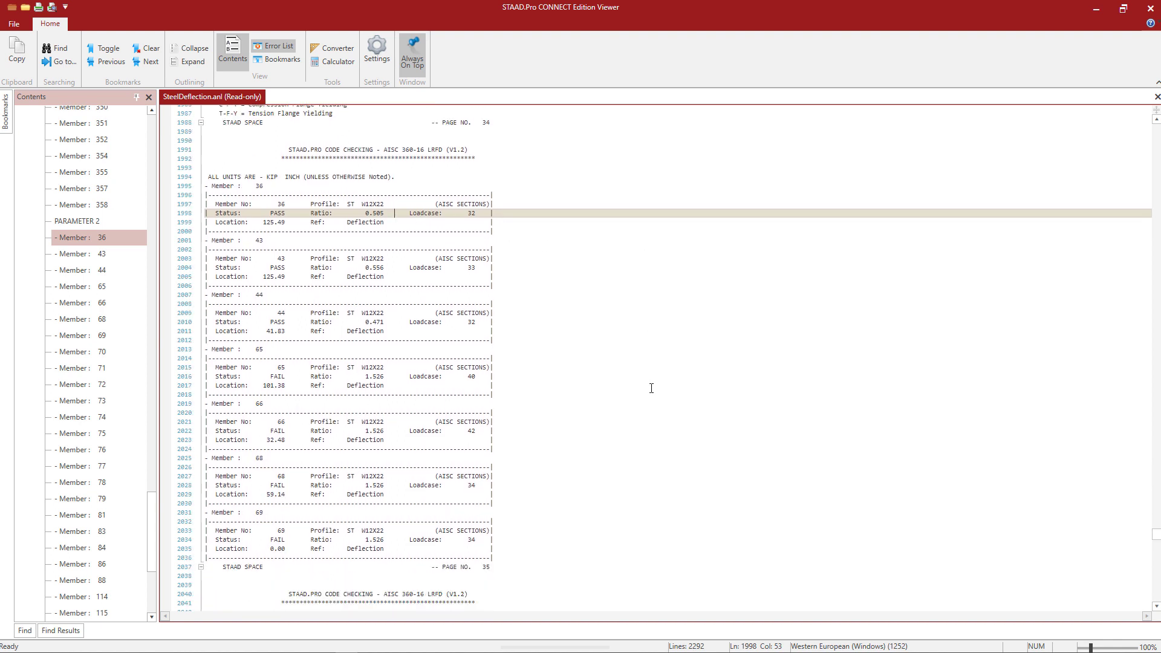
{"action": "scroll", "coordinate": [292, 318], "scroll_direction": "down", "scroll_amount": 2}
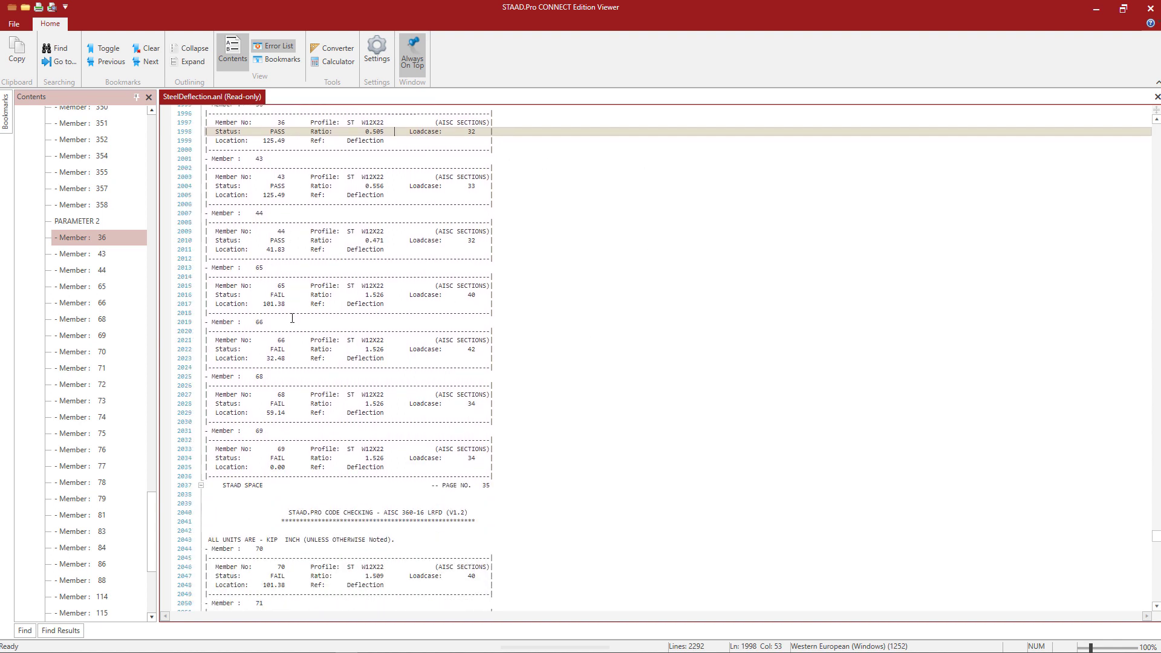
{"action": "left_click", "coordinate": [270, 459]}
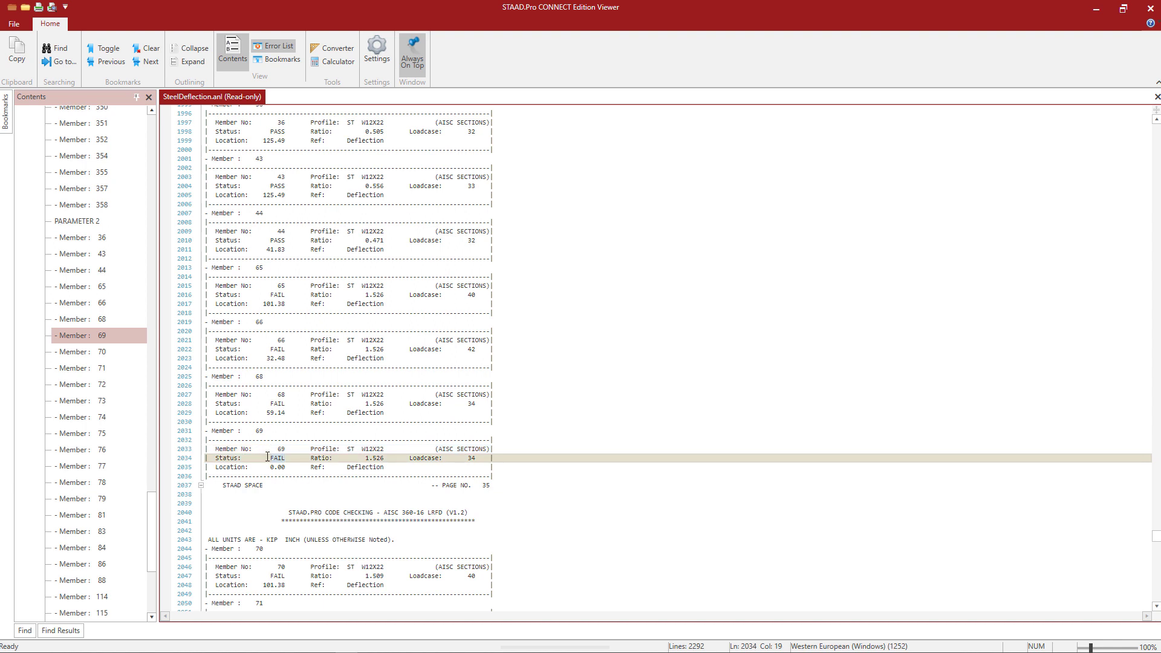
Close the Viewer and switch to Postprocessing to show Load 7's deflected frame.
{"action": "left_click", "coordinate": [1148, 9]}
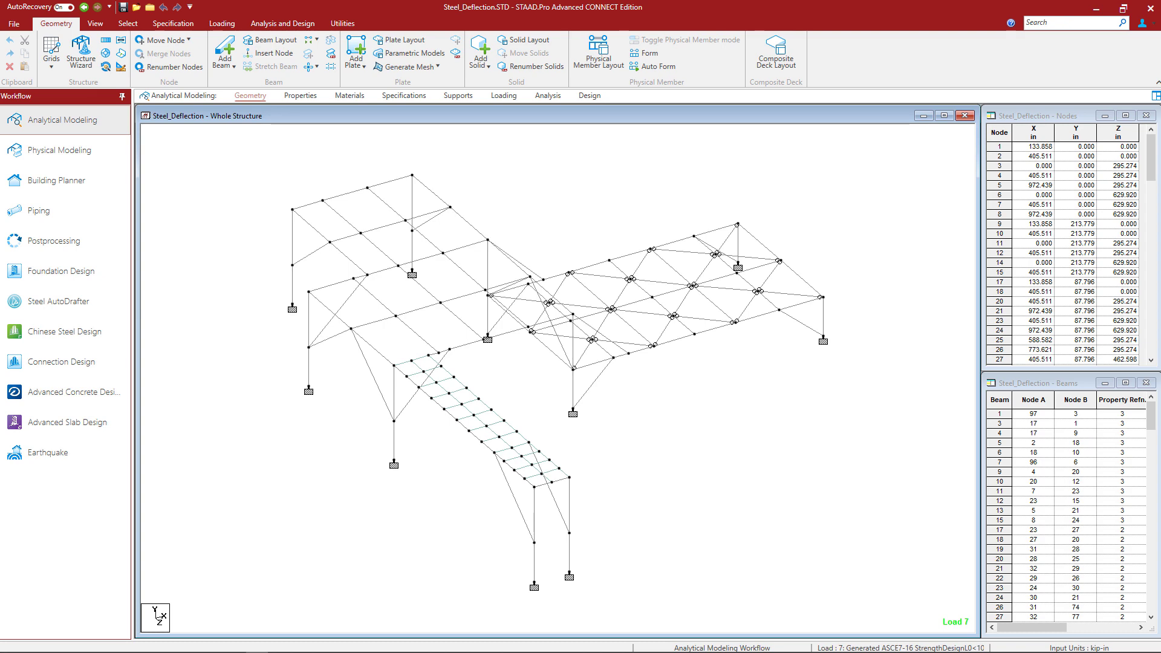
{"action": "left_click", "coordinate": [71, 243]}
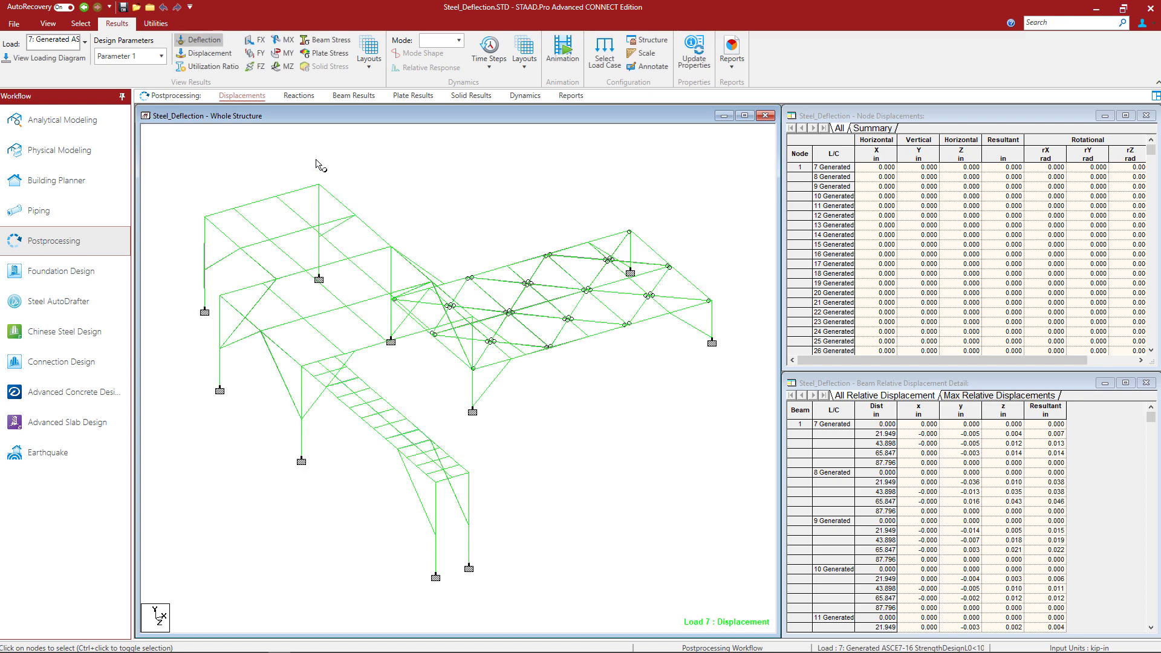
{"action": "left_click", "coordinate": [372, 56]}
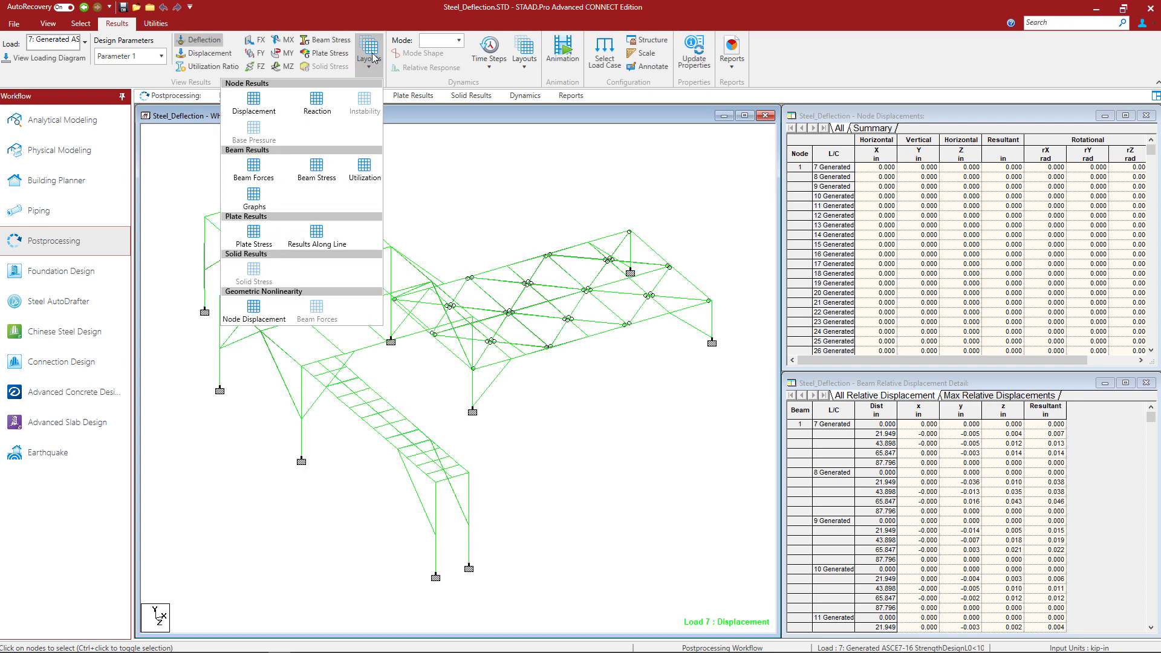
Choose the Beam Results > Utilization layout to colour-code Parameter 1 ratios.
{"action": "left_click", "coordinate": [367, 171]}
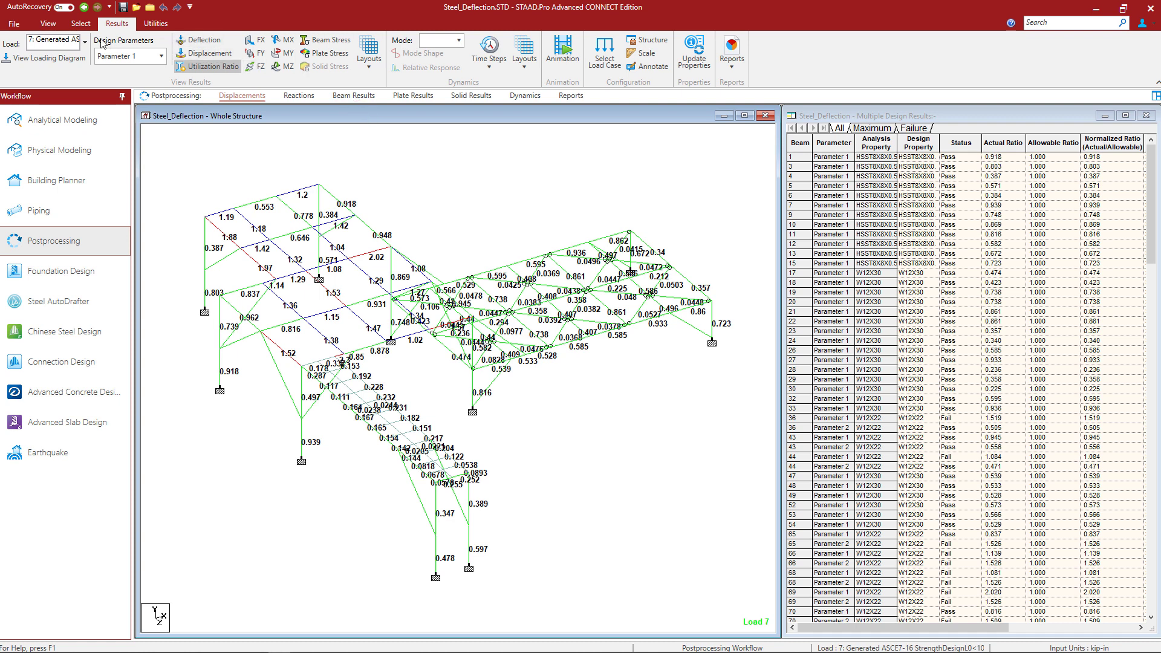
Show Parameter 2 utilization ratios, then set the Design Parameters combo to Maximum.
{"action": "left_click", "coordinate": [162, 58]}
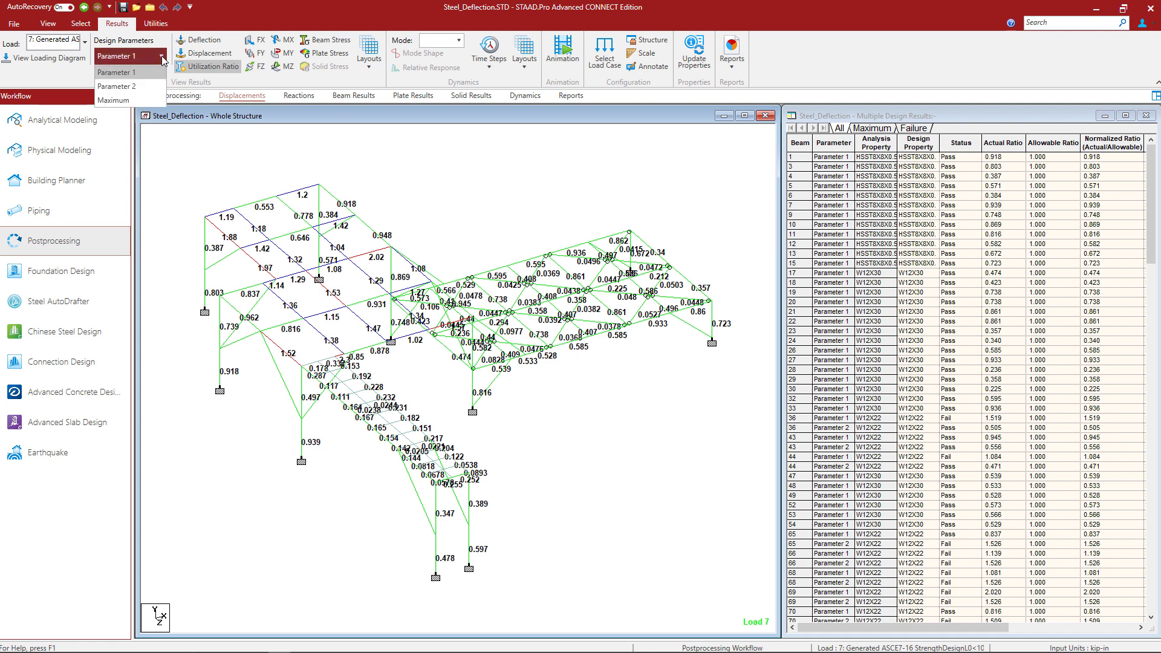
{"action": "left_click", "coordinate": [113, 87]}
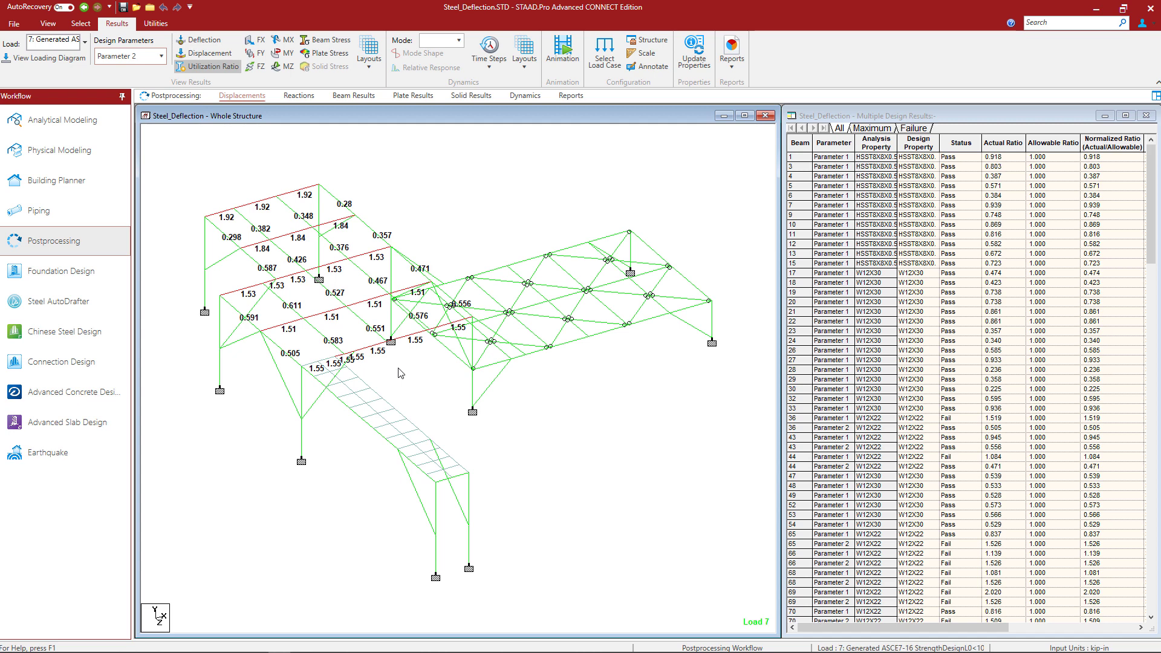
{"action": "left_click", "coordinate": [161, 57]}
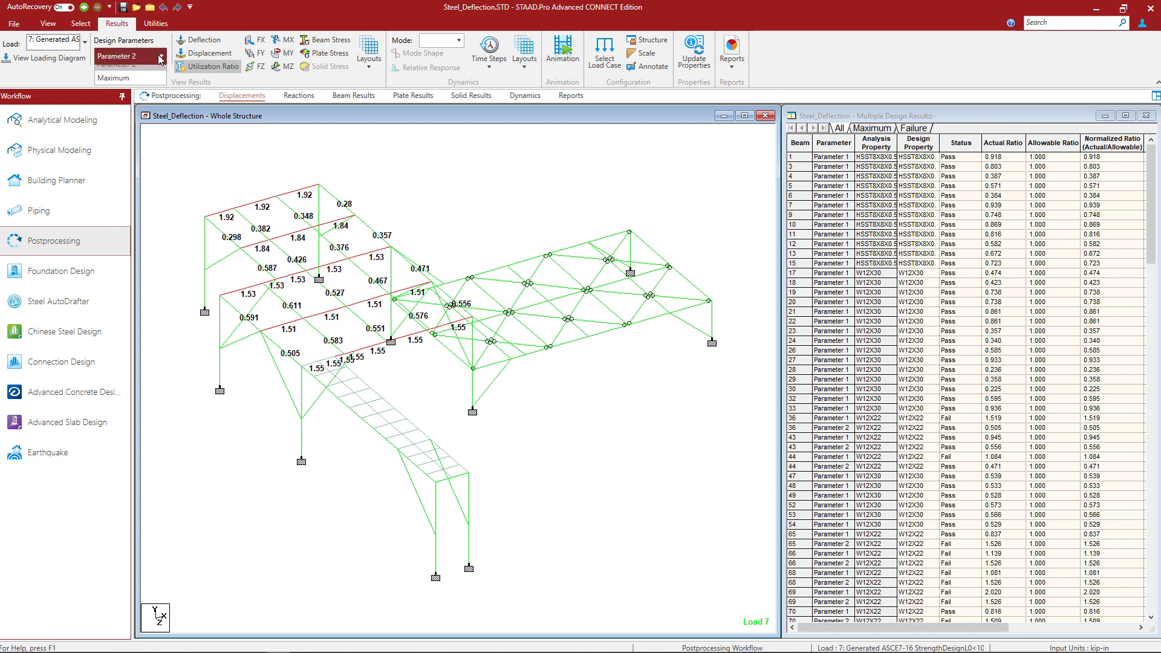
{"action": "left_click", "coordinate": [123, 77]}
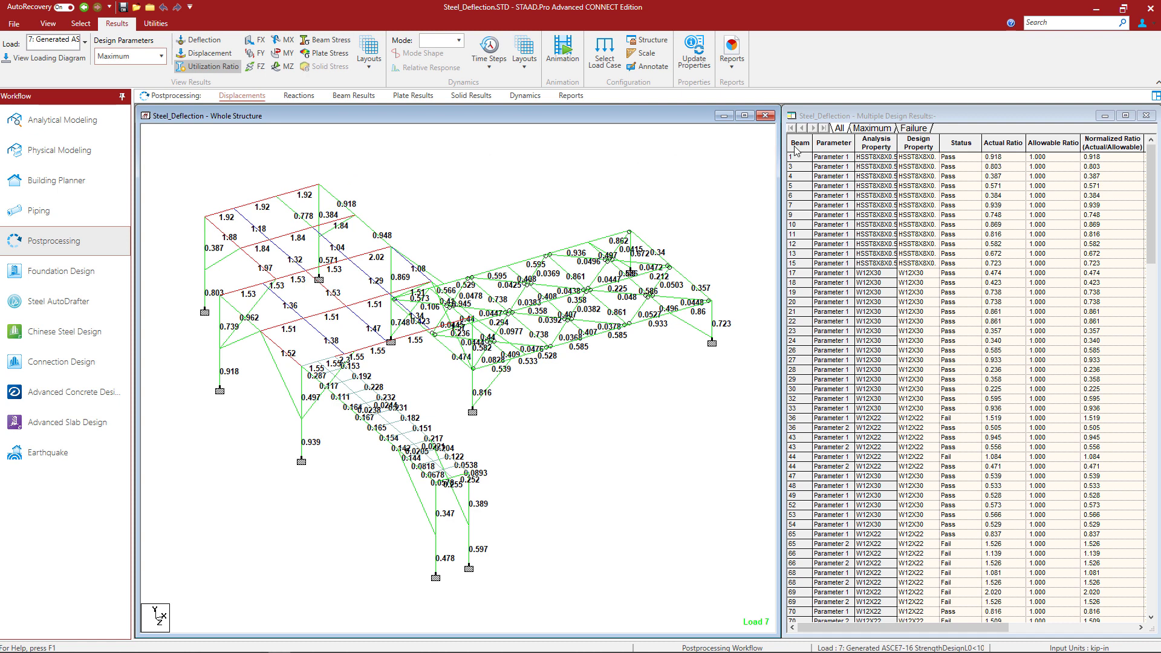
Select the Maximum tab in Multiple Design Results to list each beam's governing ratio.
{"action": "left_click", "coordinate": [831, 117]}
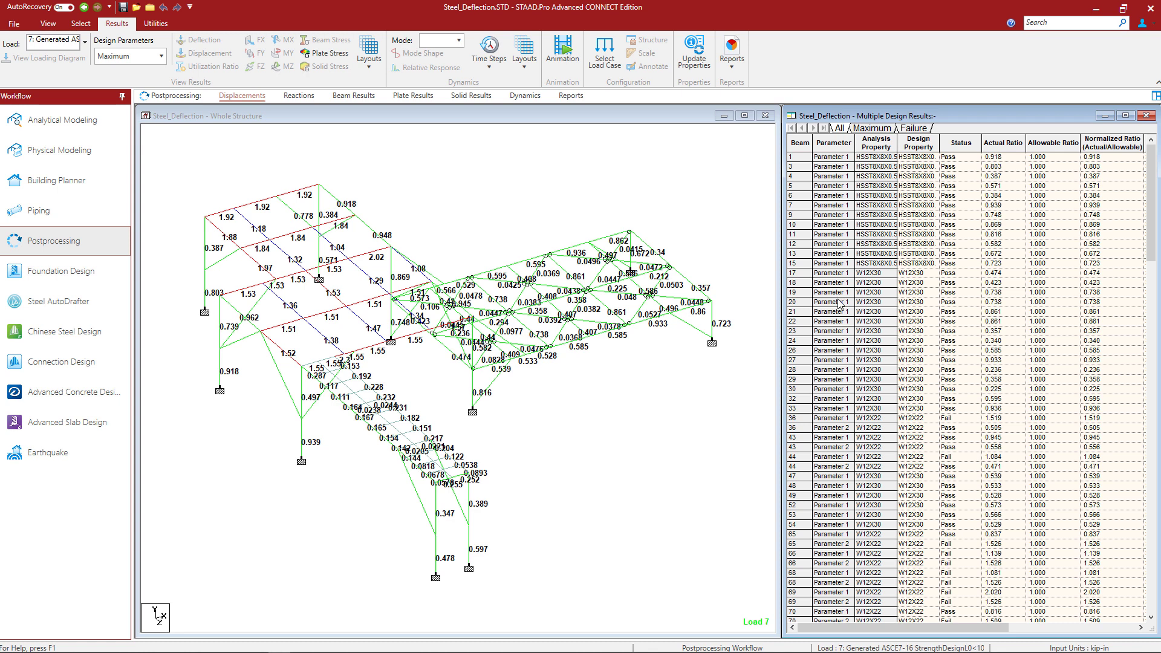
{"action": "scroll", "coordinate": [840, 305], "scroll_direction": "down", "scroll_amount": 1}
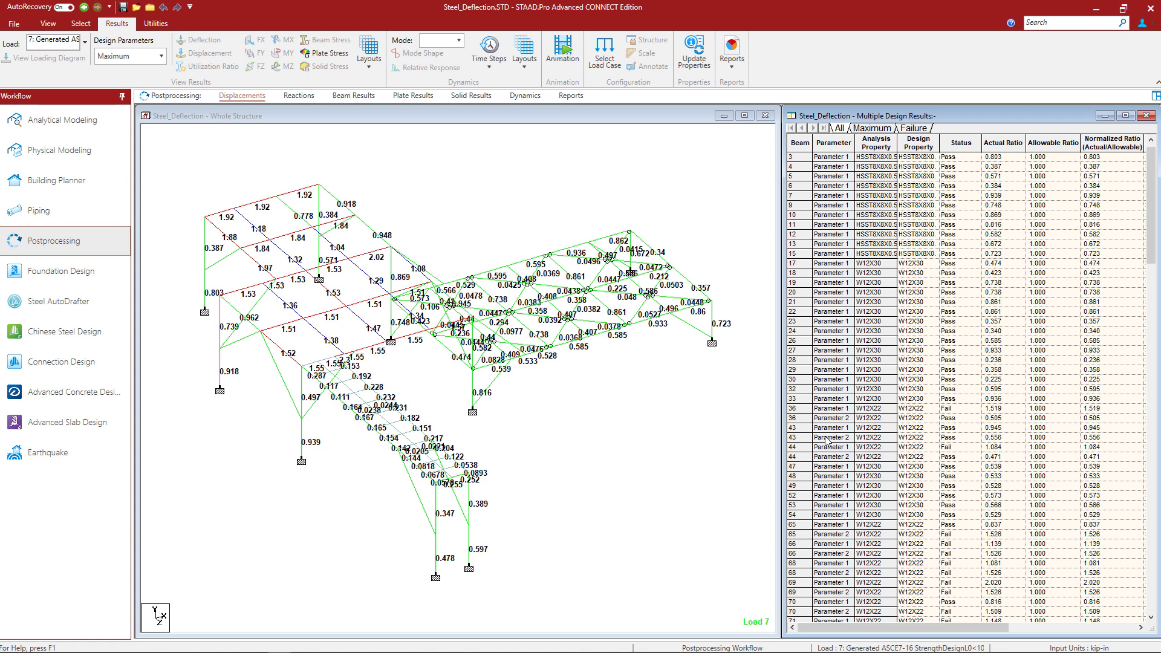
{"action": "scroll", "coordinate": [827, 439], "scroll_direction": "up", "scroll_amount": 1}
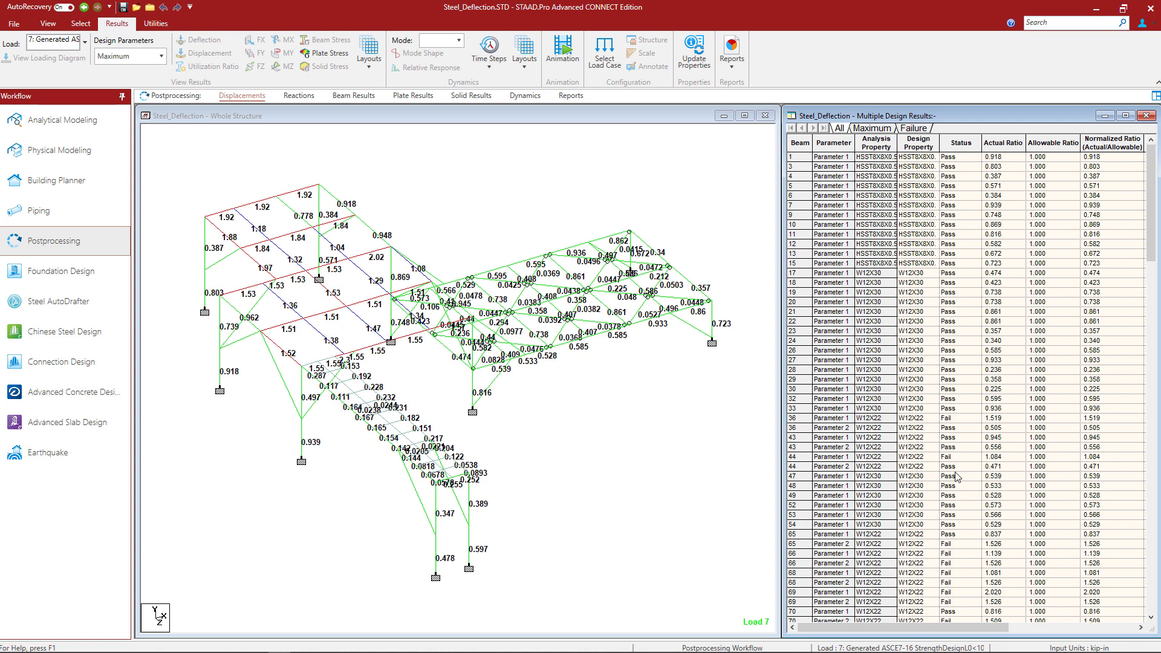
{"action": "left_click", "coordinate": [865, 127]}
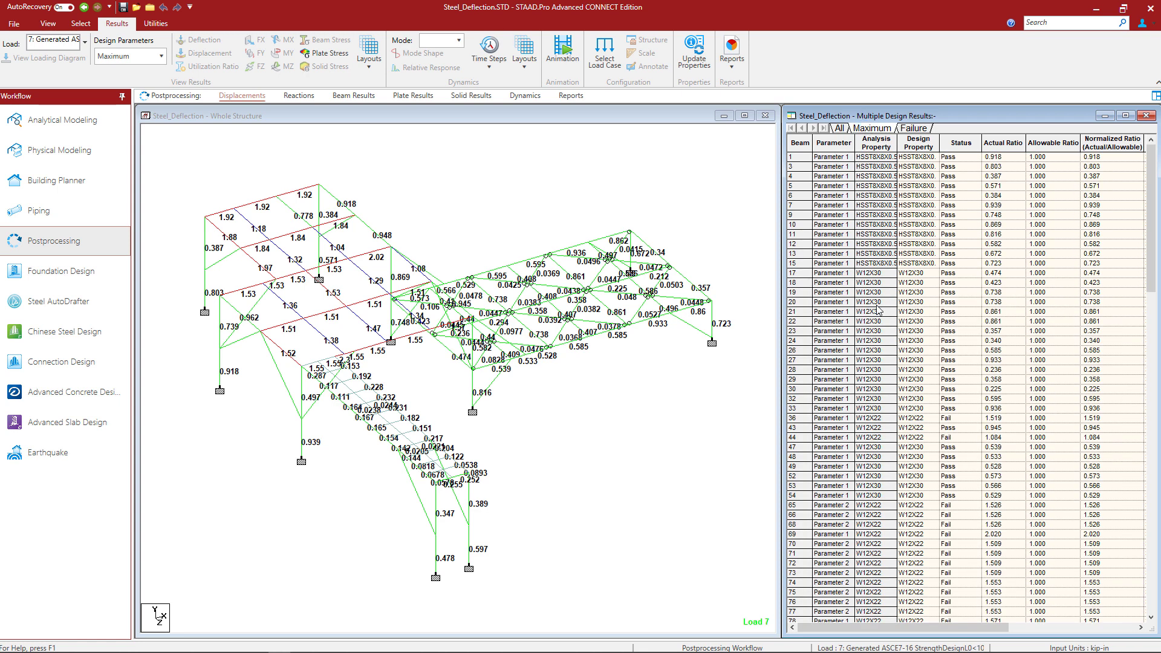
{"action": "scroll", "coordinate": [879, 312], "scroll_direction": "down", "scroll_amount": 2}
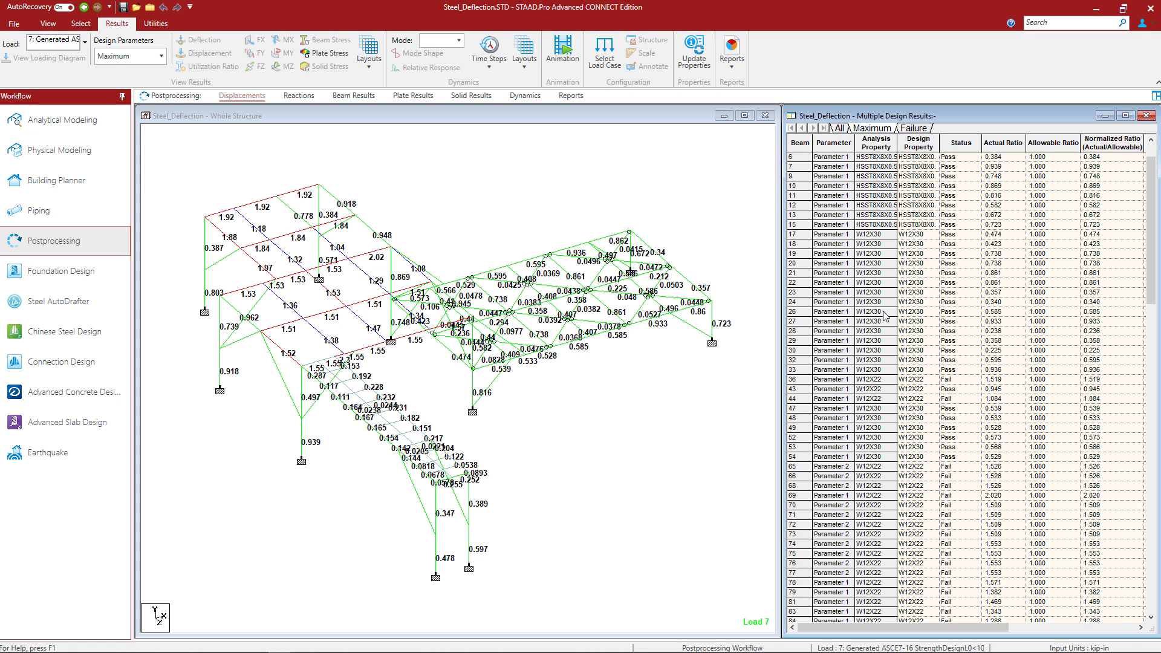
{"action": "scroll", "coordinate": [884, 315], "scroll_direction": "up", "scroll_amount": 2}
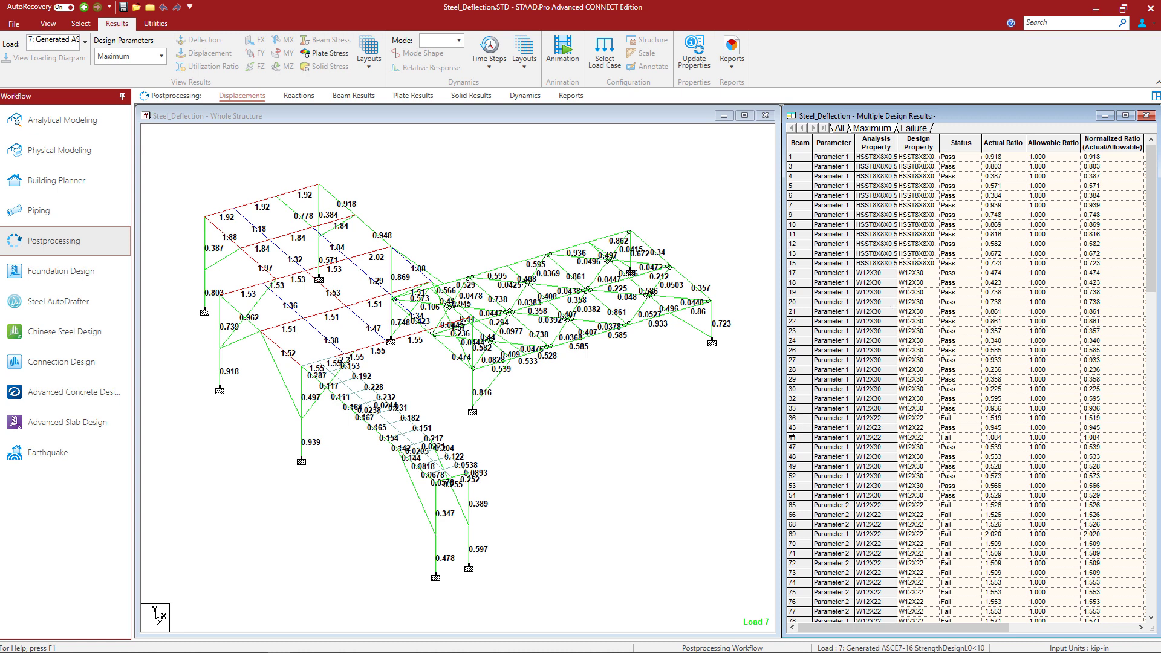
Show only failed W12X22 beams in the Failure tab, sorted from beam 304 down to 36, and highlight the top seven.
{"action": "left_click", "coordinate": [791, 436]}
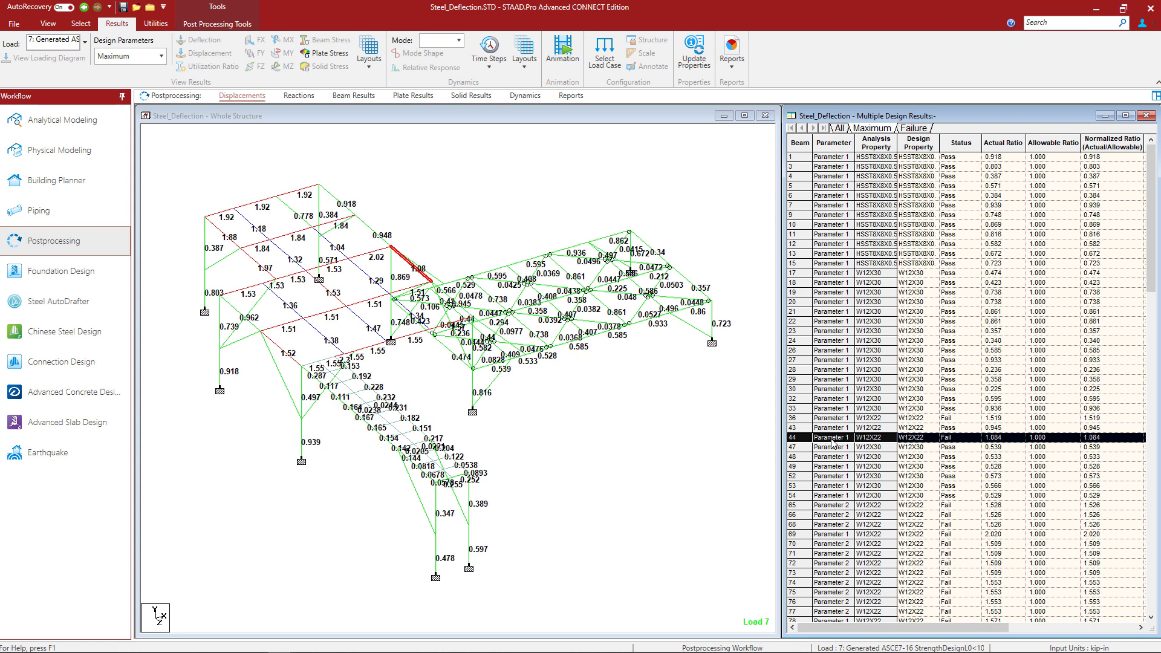
{"action": "left_click", "coordinate": [914, 129]}
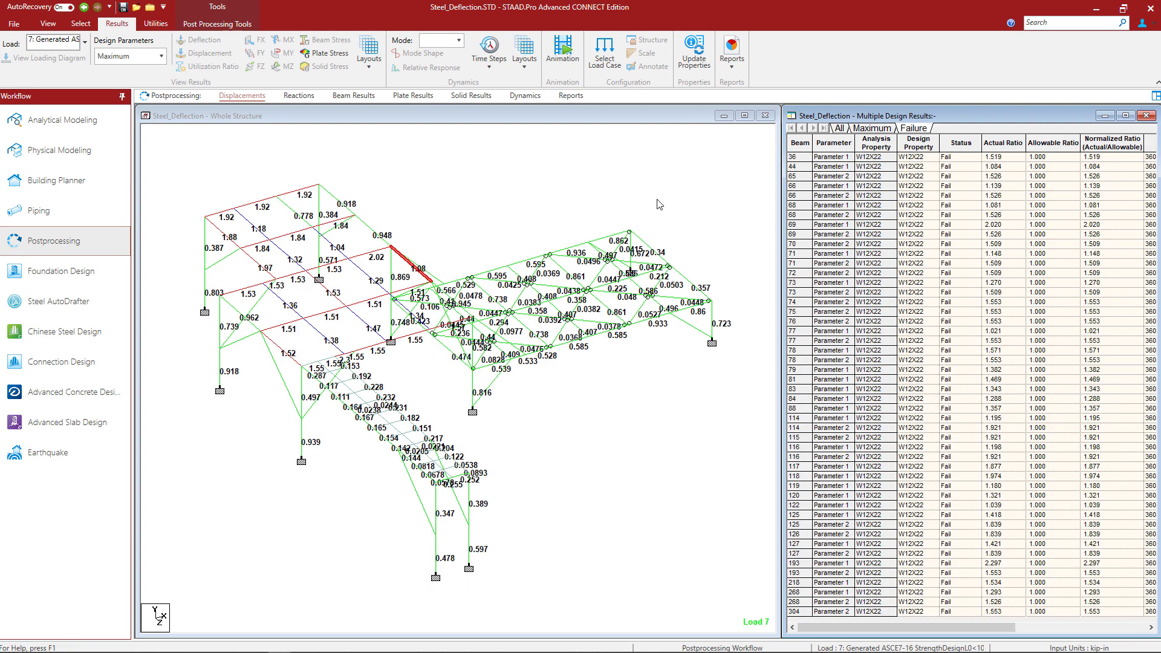
{"action": "left_click", "coordinate": [804, 140]}
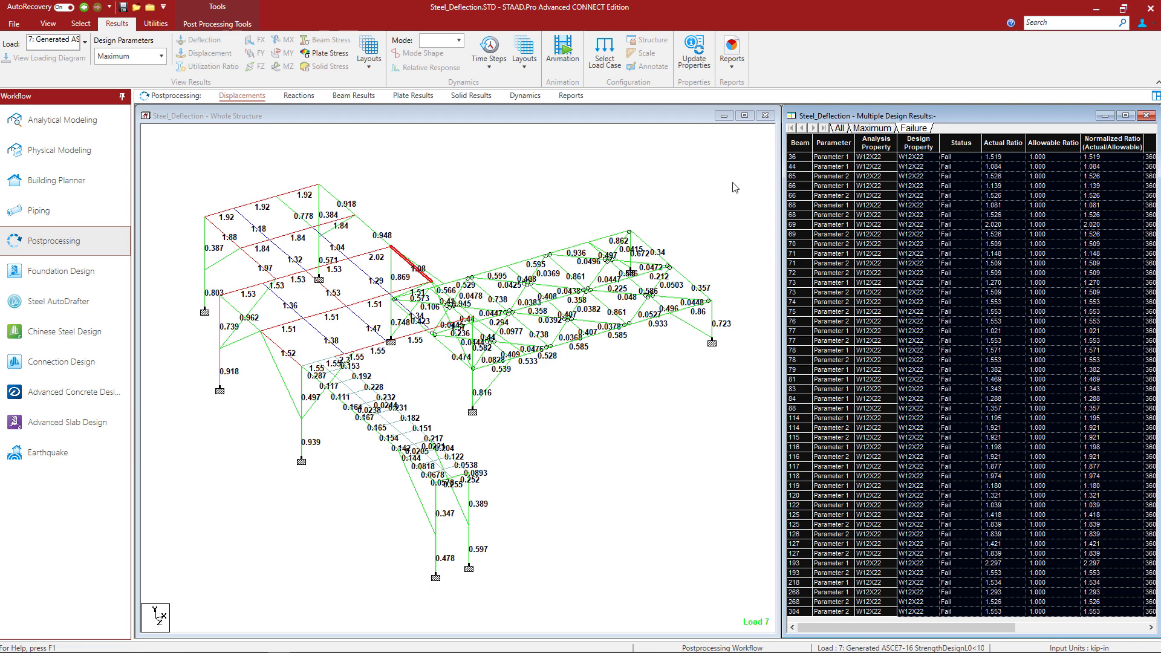
{"action": "left_click", "coordinate": [867, 220]}
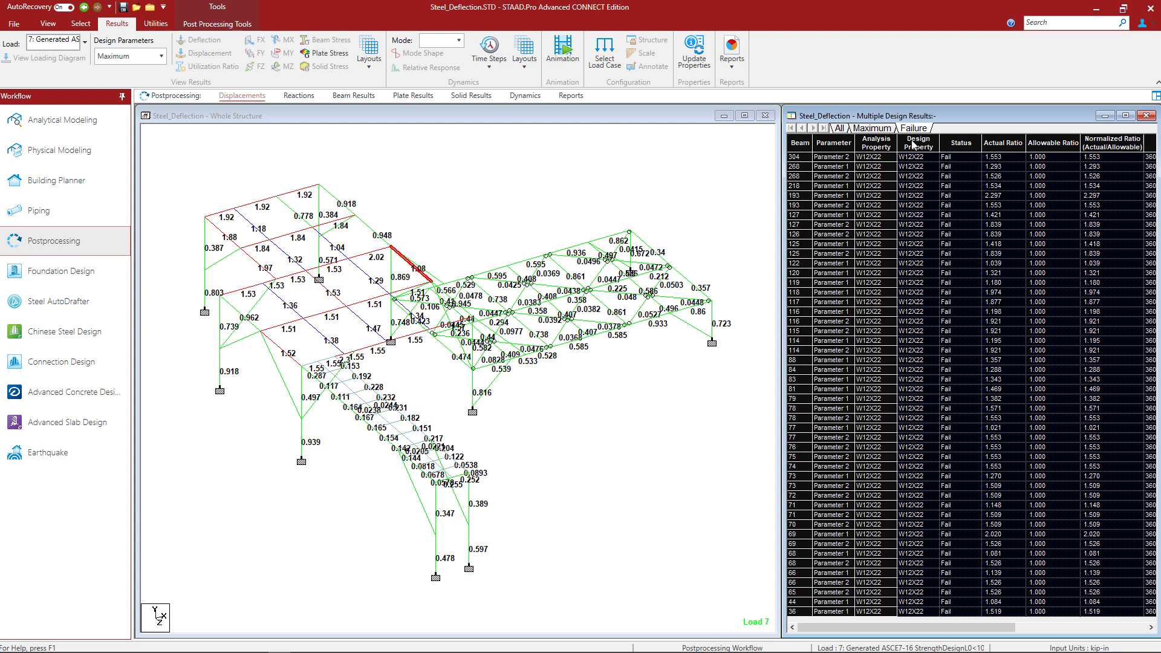
{"action": "left_click_drag", "start_coordinate": [847, 157], "coordinate": [847, 215]}
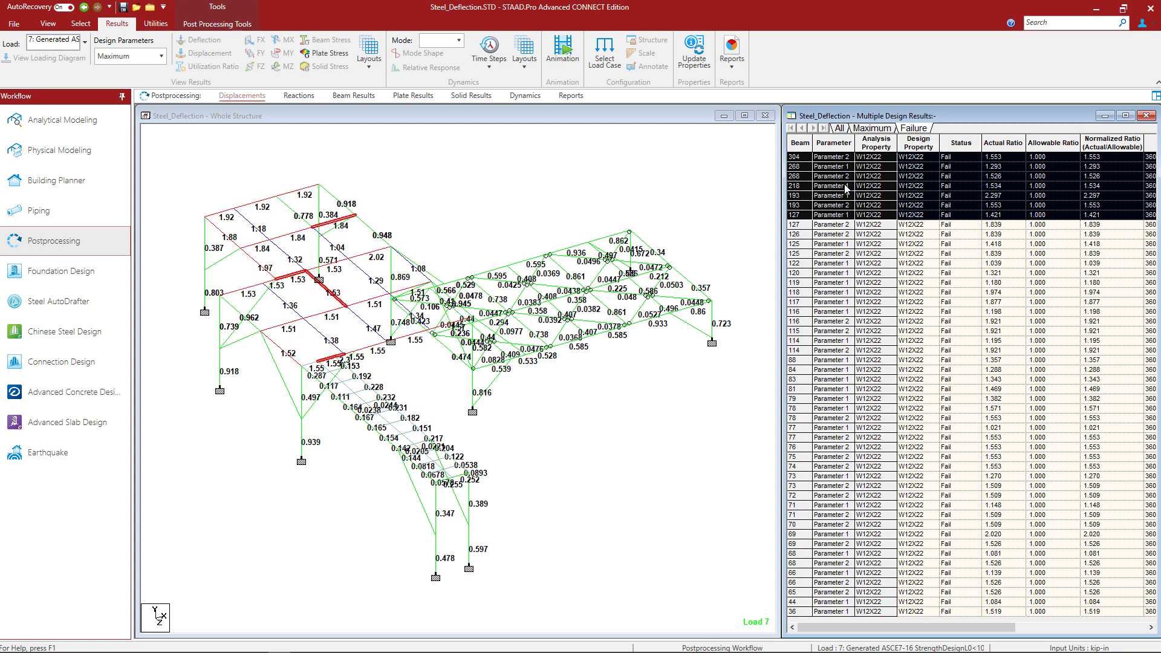
{"action": "left_click", "coordinate": [566, 205]}
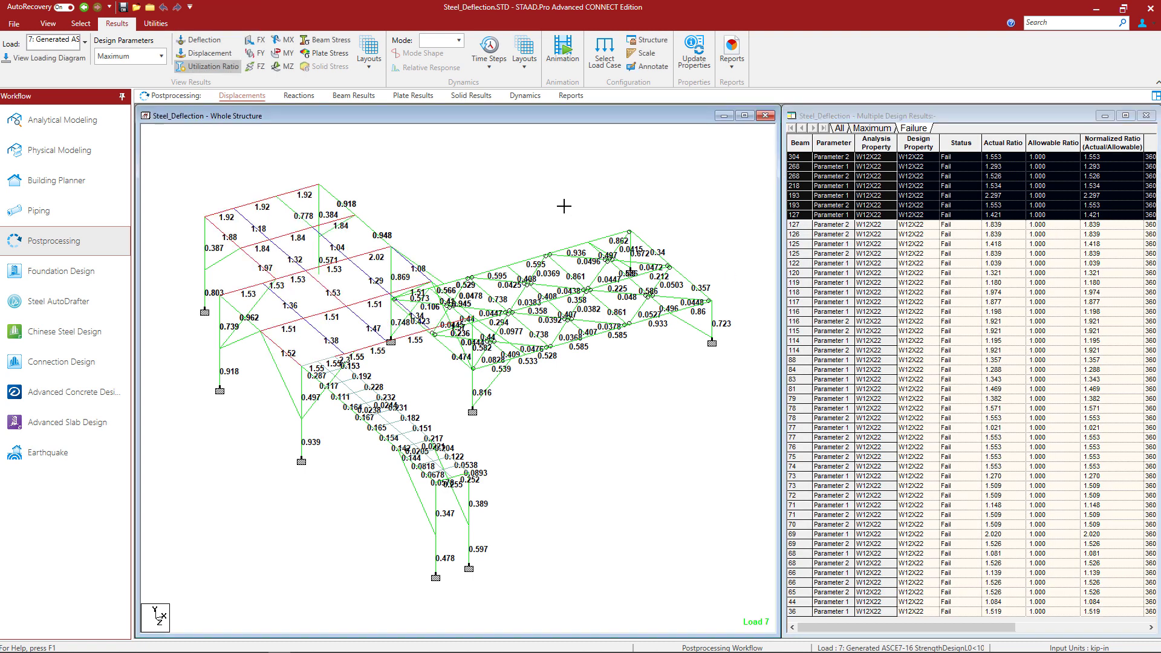